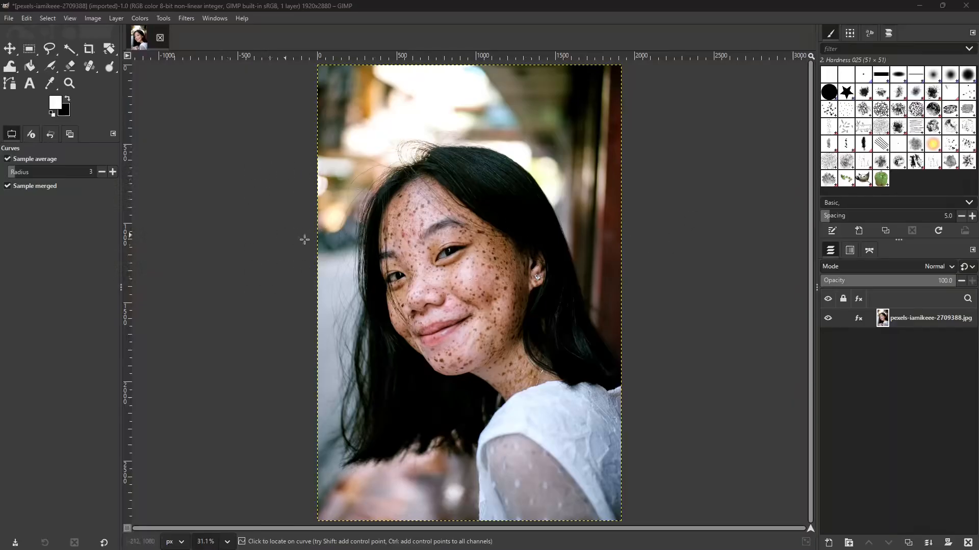
- Duplicate the portrait photo layer
{"action": "right_click", "coordinate": [904, 317]}
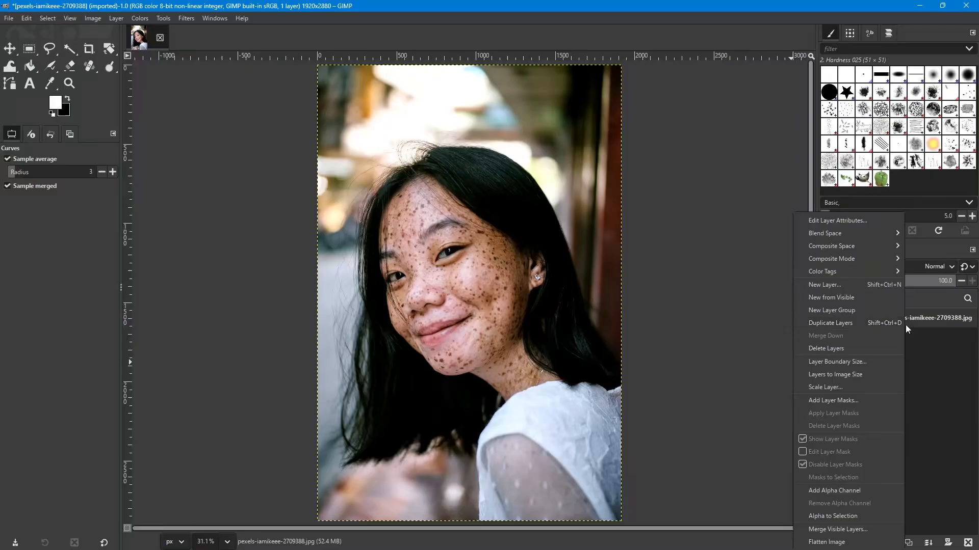
{"action": "left_click", "coordinate": [847, 323]}
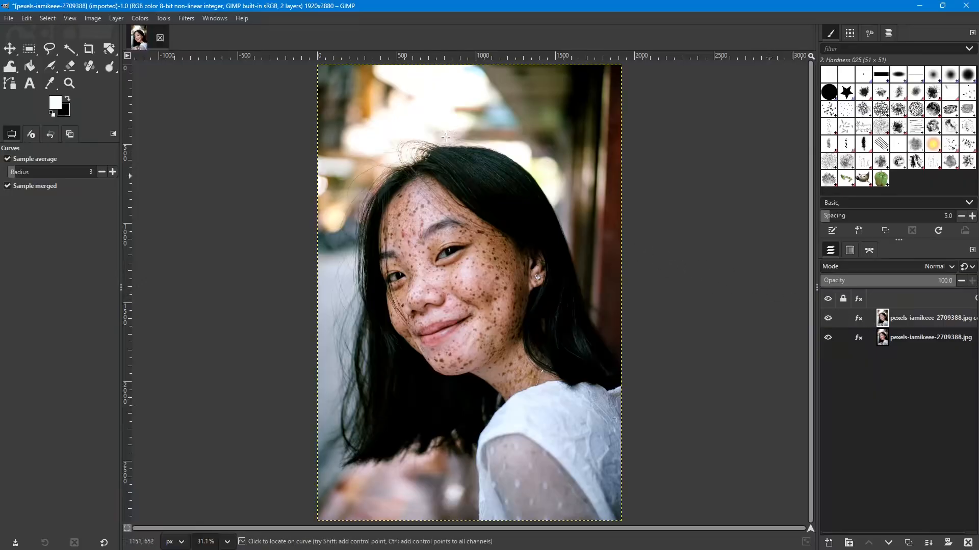
{"action": "left_click", "coordinate": [139, 19]}
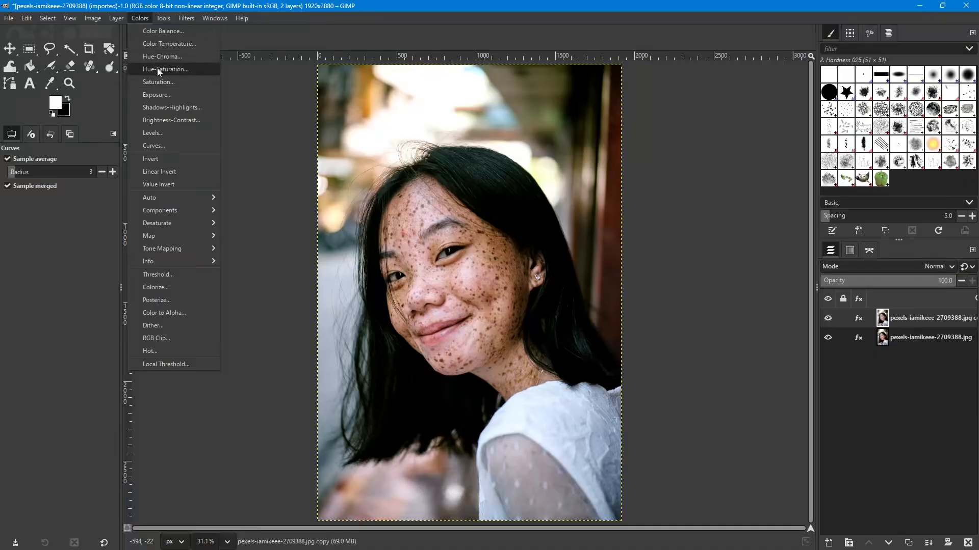
{"action": "mouse_move", "coordinate": [160, 21]}
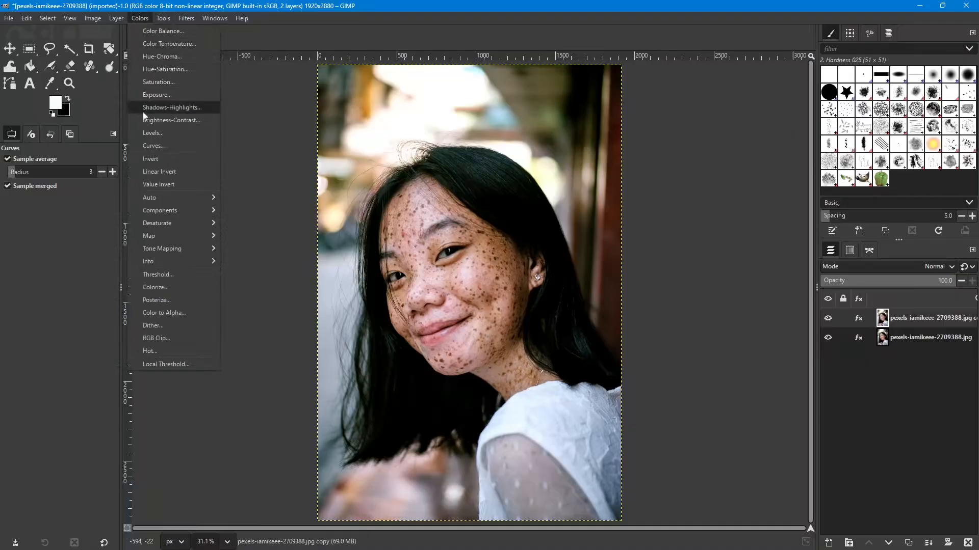
{"action": "left_click", "coordinate": [150, 81]}
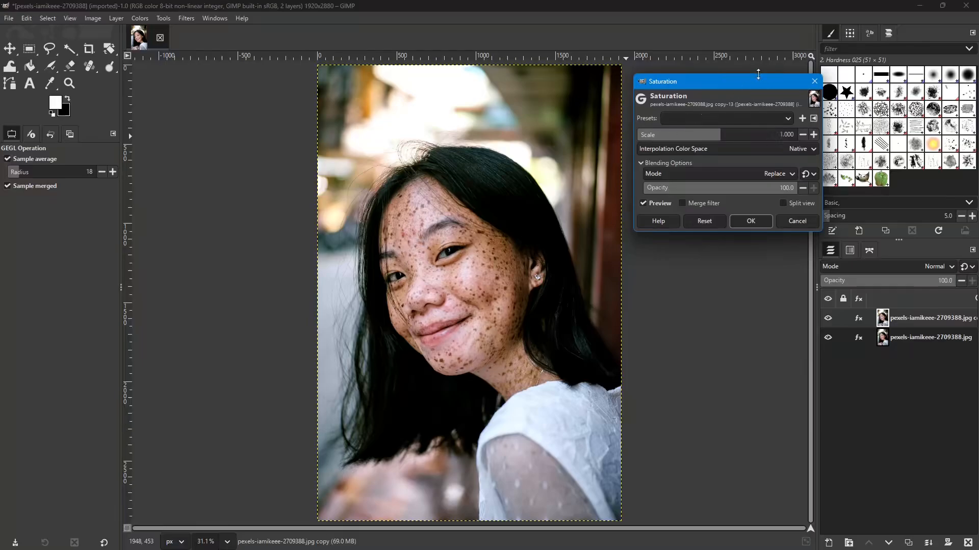
{"action": "left_click_drag", "start_coordinate": [750, 85], "coordinate": [777, 166]}
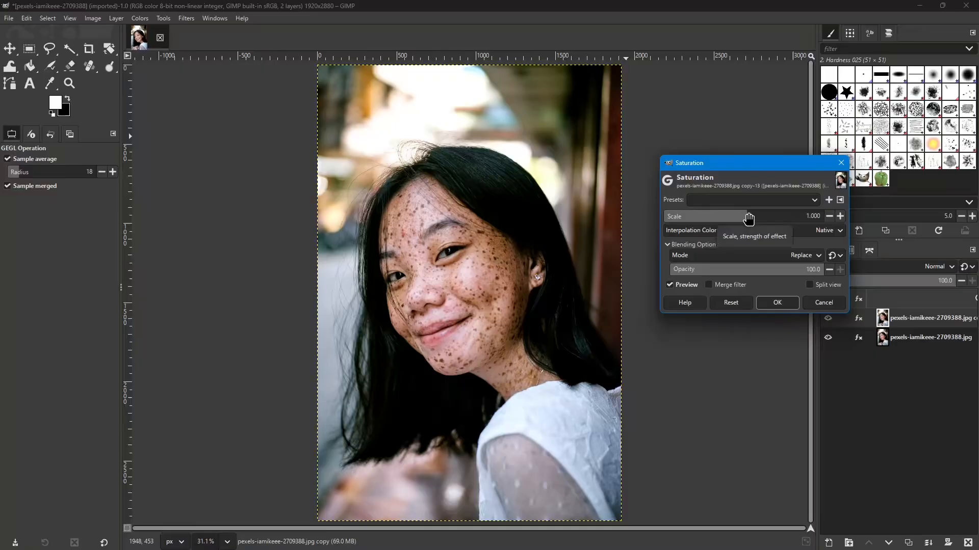
{"action": "left_click_drag", "start_coordinate": [748, 218], "coordinate": [591, 216]}
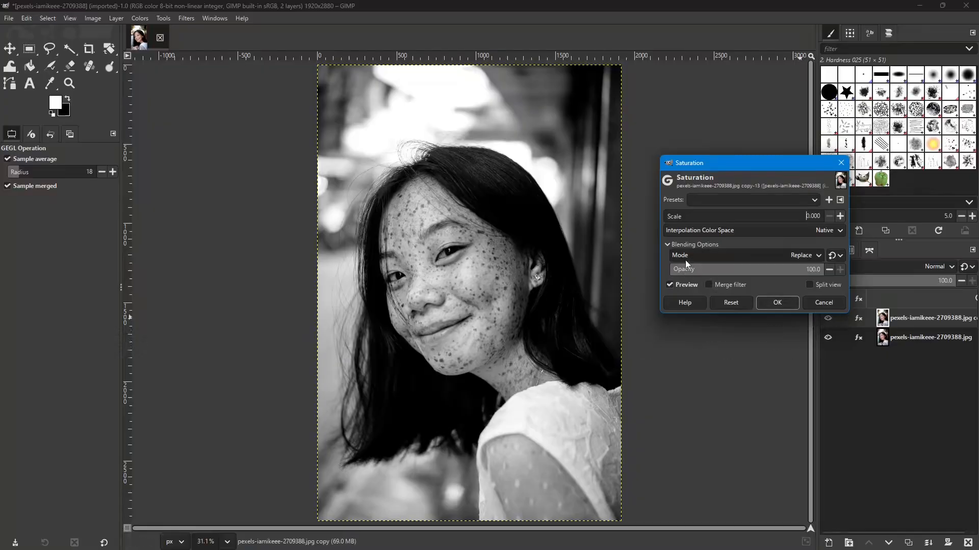
{"action": "left_click", "coordinate": [821, 302]}
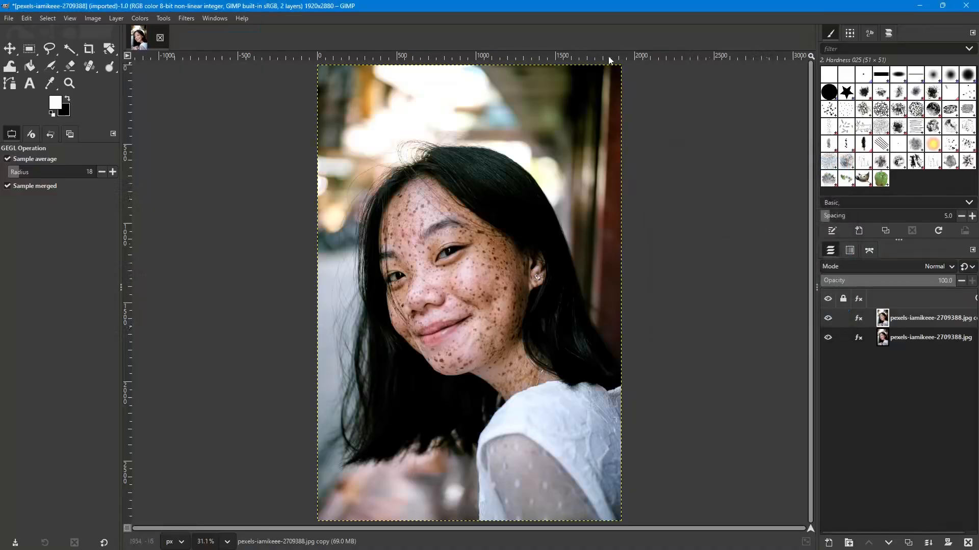
- Desaturate the duplicated layer with Hue-Saturation at saturation -100 and lightness 0, and compare it with the original by toggling its visibility
{"action": "left_click", "coordinate": [140, 18]}
{"action": "left_click", "coordinate": [146, 69]}
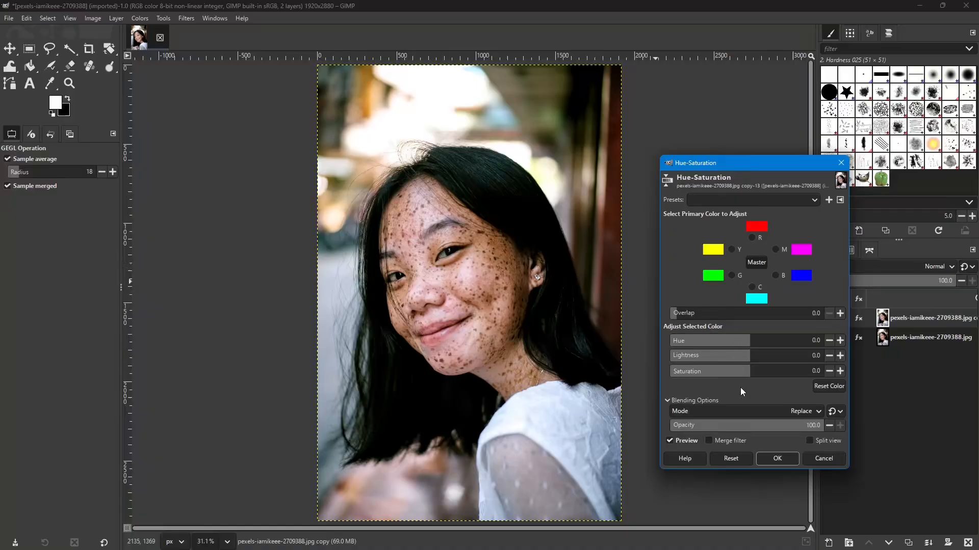
{"action": "left_click_drag", "start_coordinate": [749, 378], "coordinate": [666, 371]}
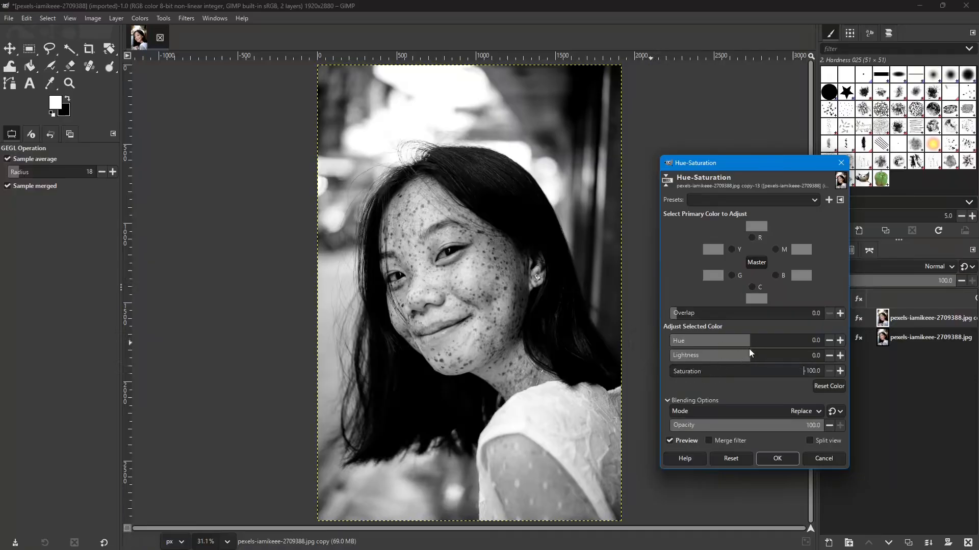
{"action": "mouse_move", "coordinate": [742, 352]}
{"action": "left_mouse_down"}
{"action": "mouse_move", "coordinate": [777, 356]}
{"action": "mouse_move", "coordinate": [753, 356]}
{"action": "left_mouse_up"}
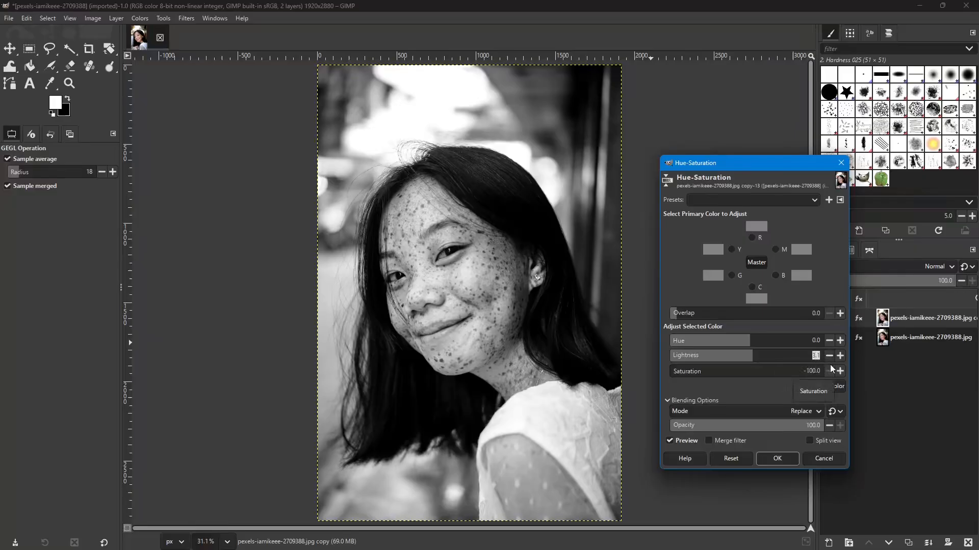
{"action": "type", "text": "0"}
{"action": "key", "text": "Tab"}
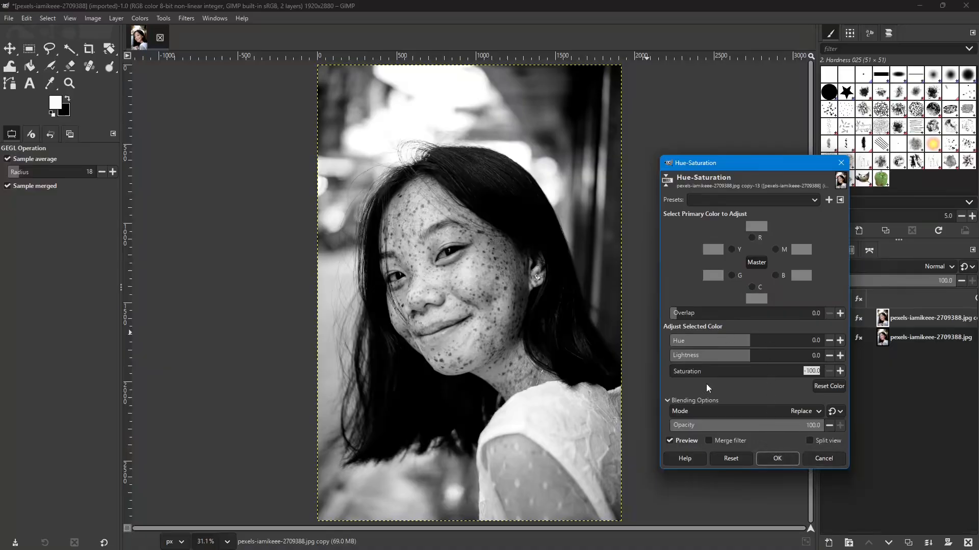
{"action": "left_click", "coordinate": [774, 461]}
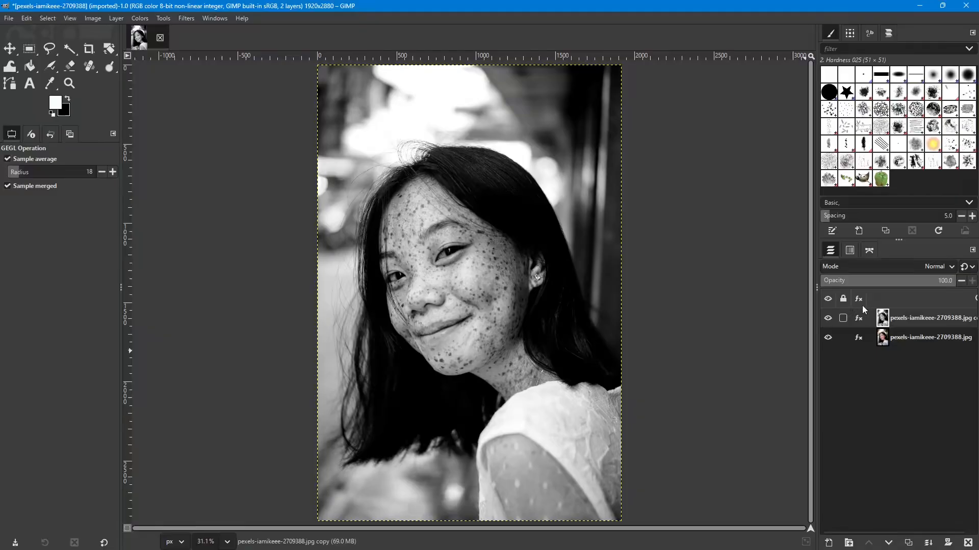
{"action": "left_click", "coordinate": [828, 319]}
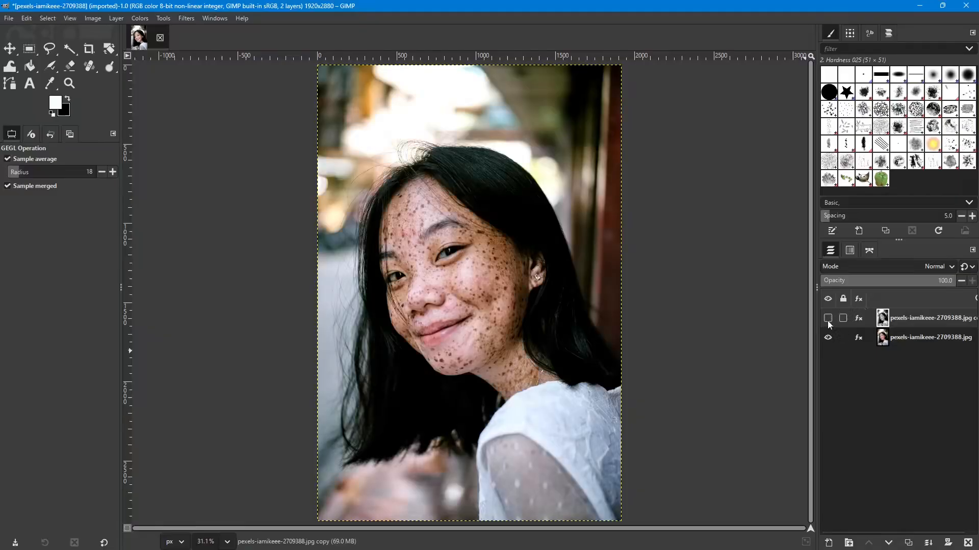
{"action": "left_click", "coordinate": [828, 319]}
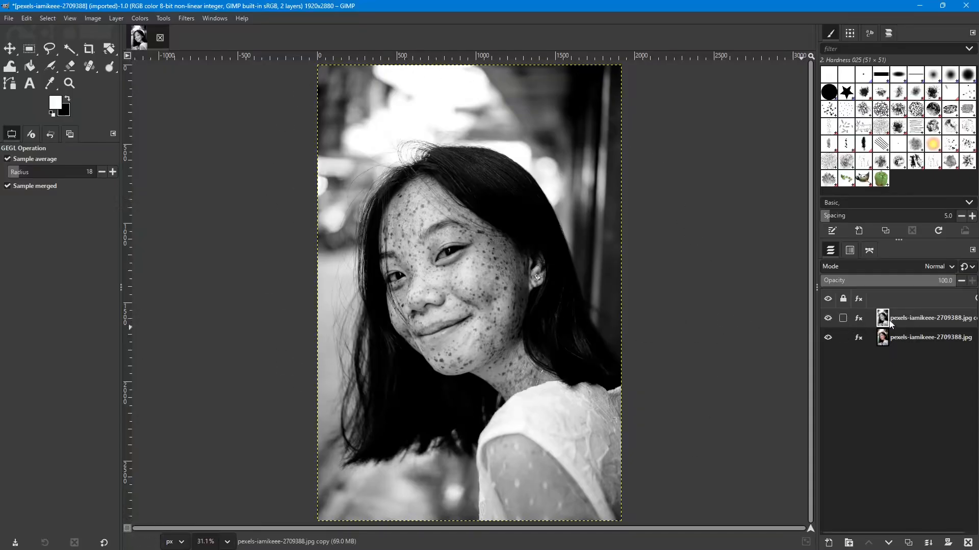
- Try a black (full transparency) layer mask on the desaturated layer, and undo it
{"action": "right_click", "coordinate": [911, 317]}
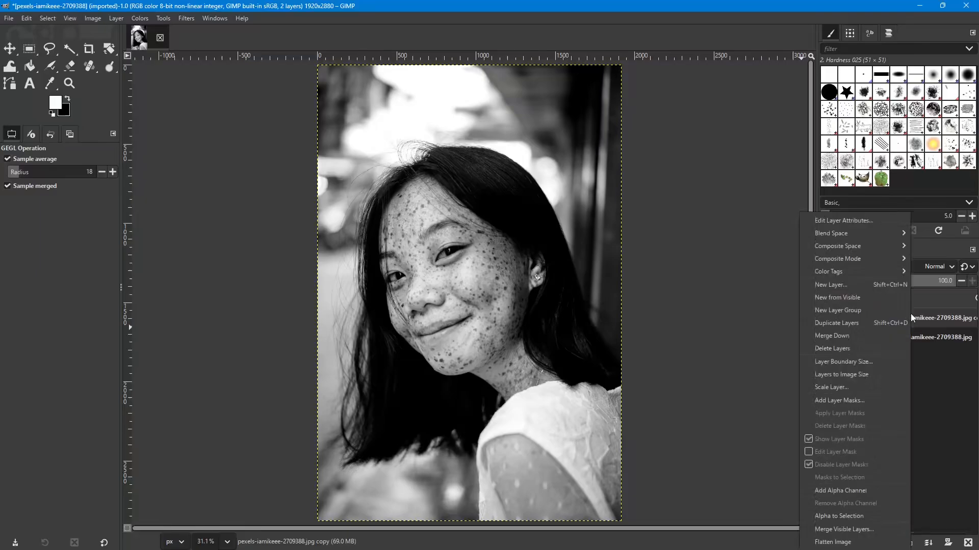
{"action": "left_click", "coordinate": [836, 401]}
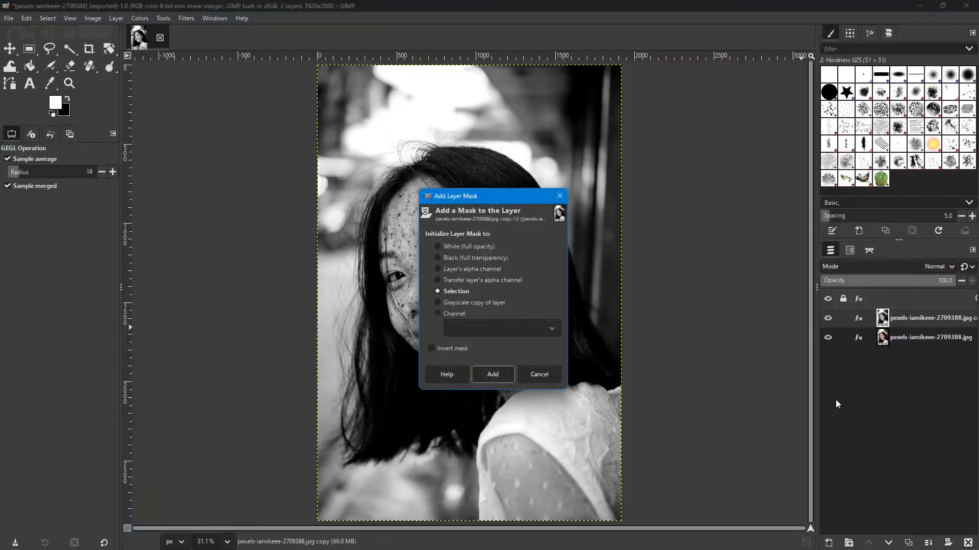
{"action": "left_click_drag", "start_coordinate": [464, 197], "coordinate": [684, 150]}
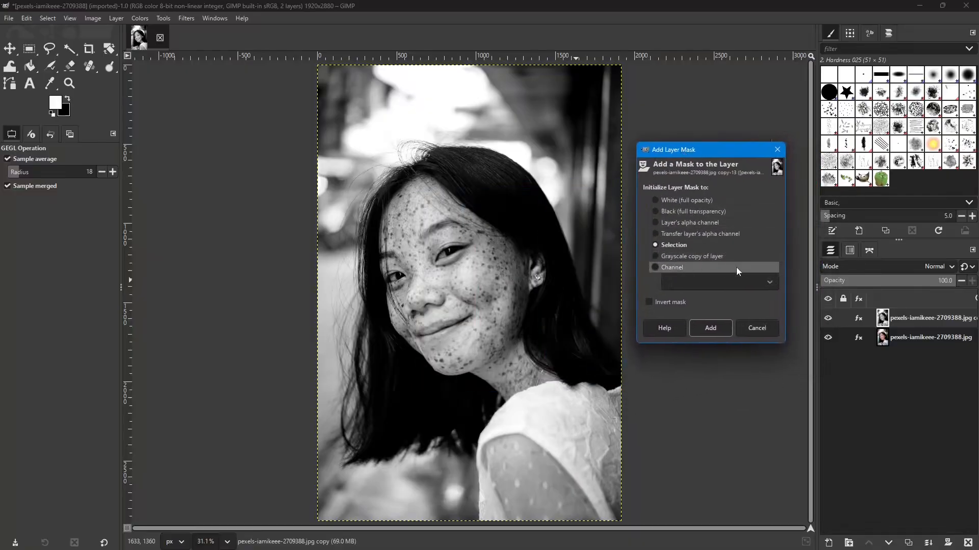
{"action": "left_click", "coordinate": [655, 212]}
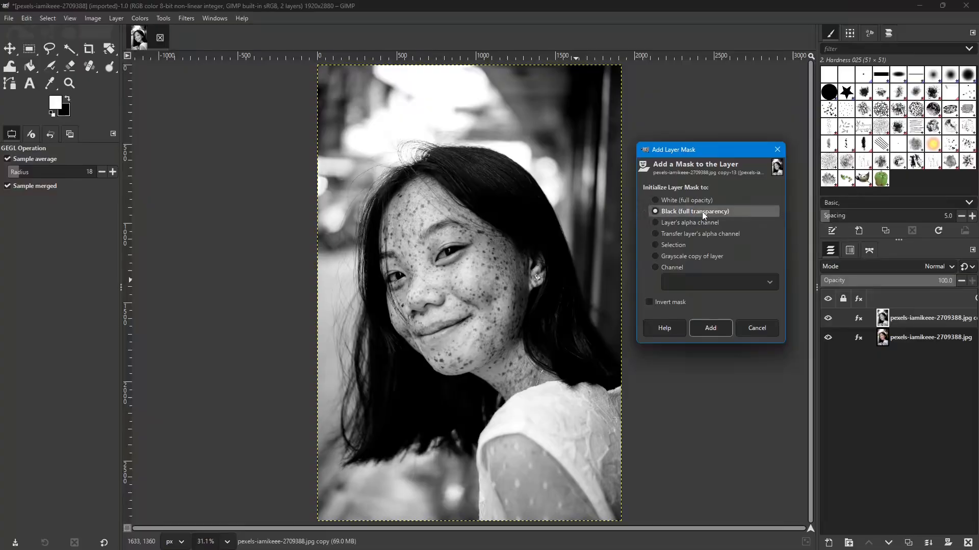
{"action": "left_click", "coordinate": [714, 330]}
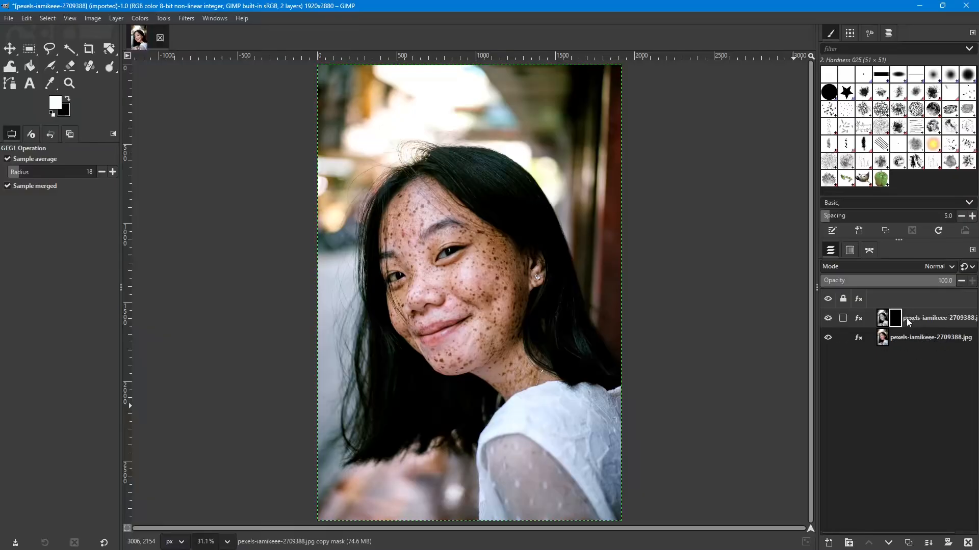
{"action": "key", "text": "ctrl+z"}
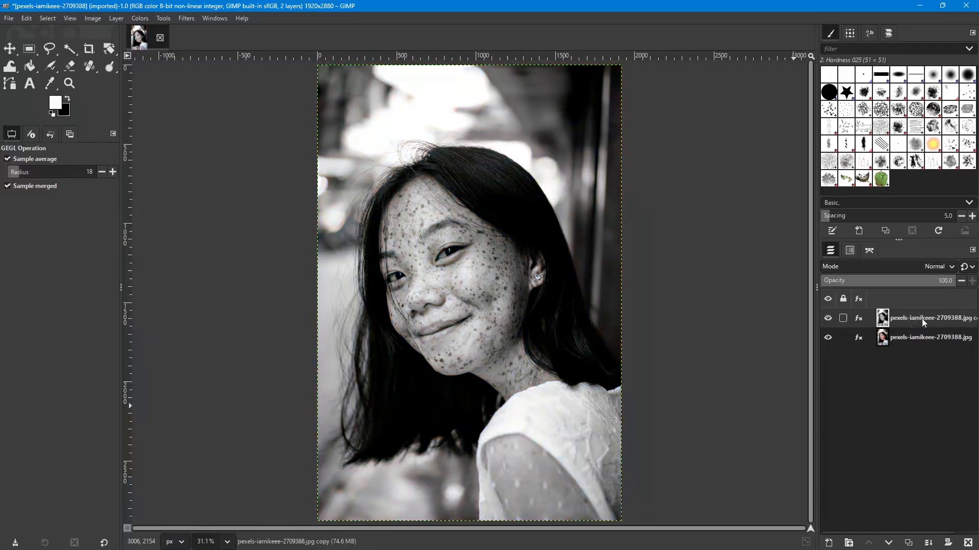
- Add a layer mask to the desaturated layer, initialized to Black (full transparency) with Invert mask enabled
{"action": "right_click", "coordinate": [922, 321]}
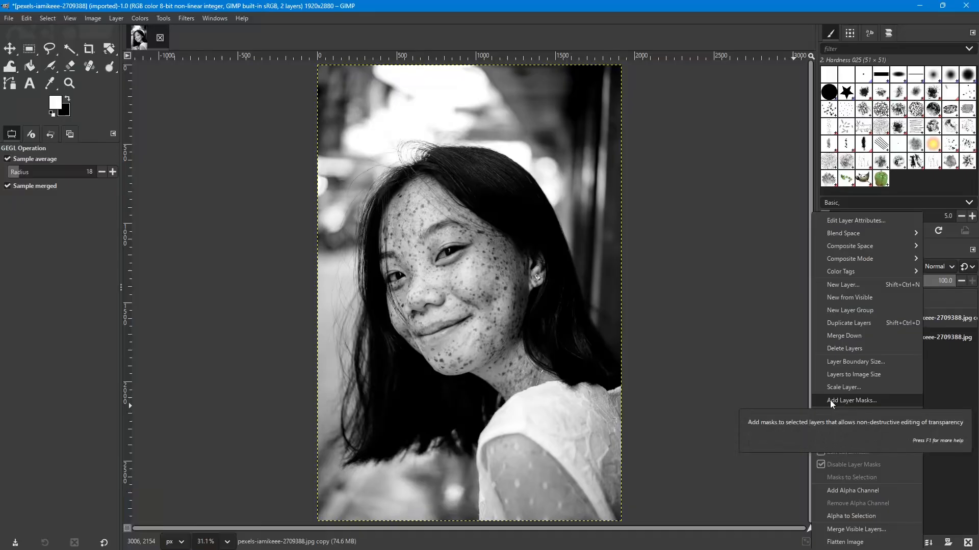
{"action": "left_click", "coordinate": [849, 402]}
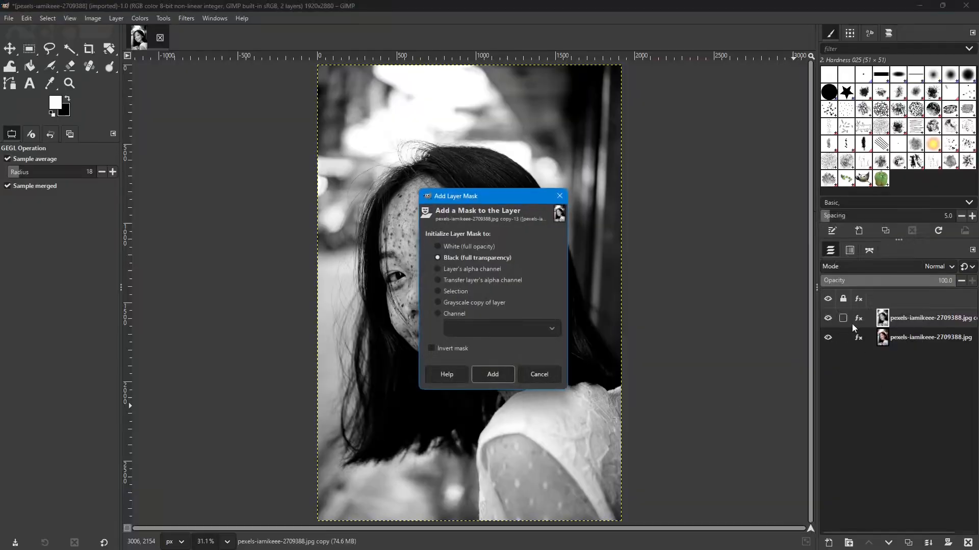
{"action": "left_click_drag", "start_coordinate": [500, 196], "coordinate": [735, 132]}
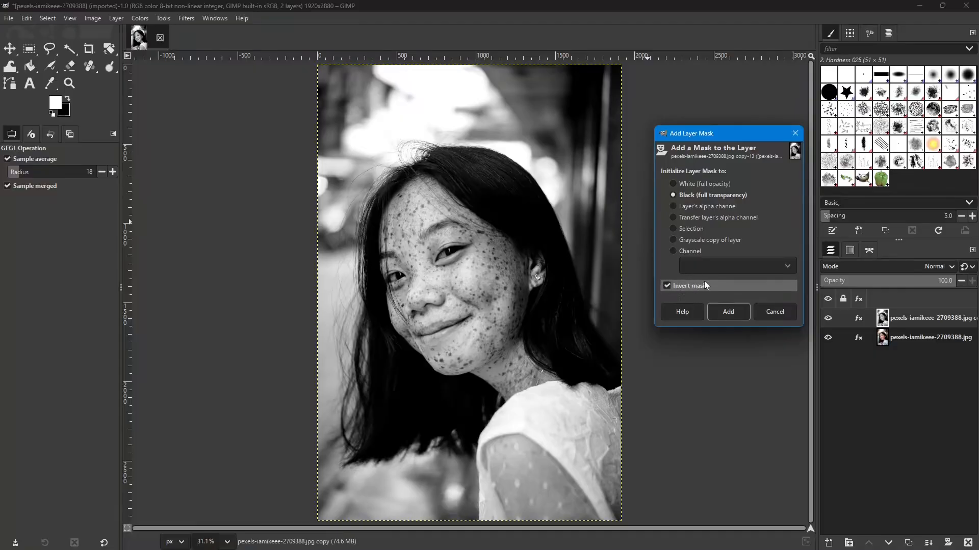
{"action": "left_click", "coordinate": [732, 312]}
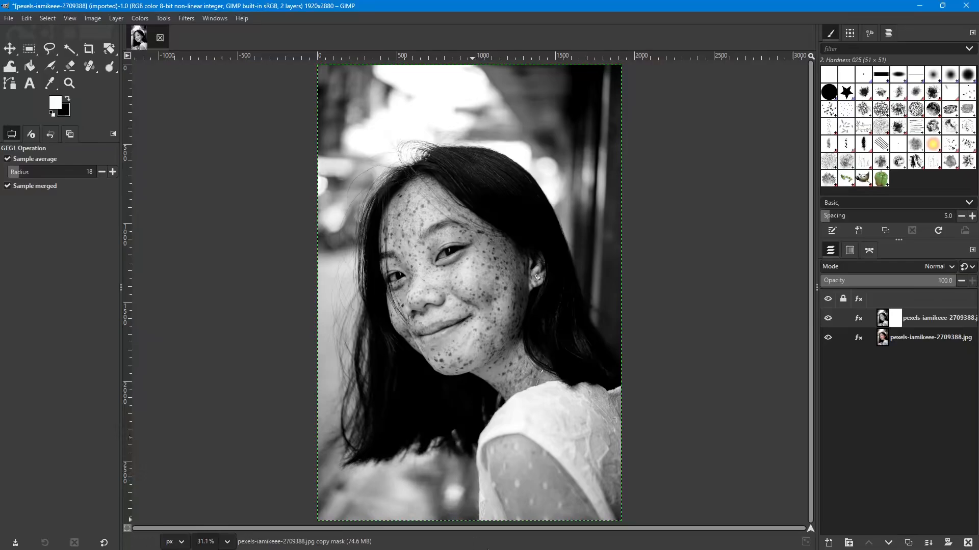
- Make the desaturated layer's mask, rather than its image, the active target for painting
{"action": "double_click", "coordinate": [897, 321]}
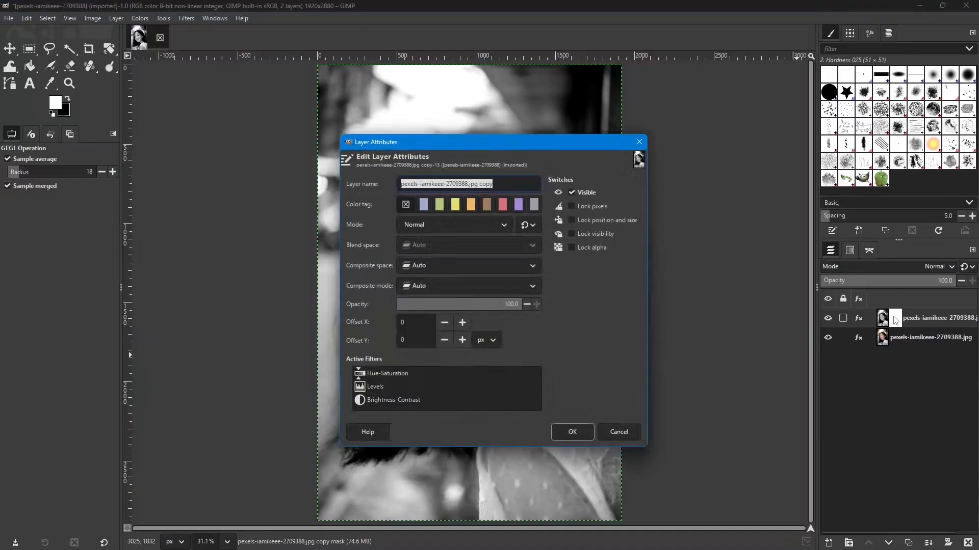
{"action": "left_click", "coordinate": [627, 437]}
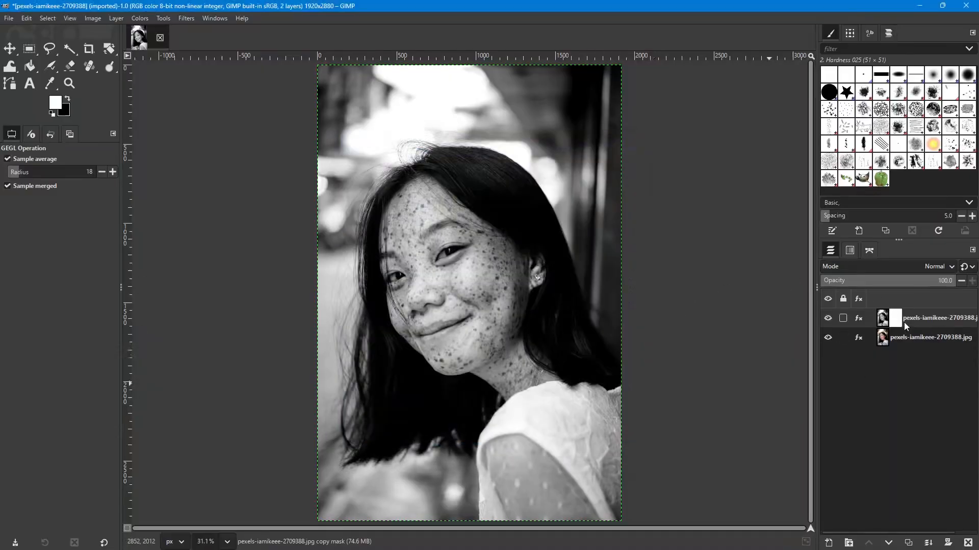
{"action": "left_click", "coordinate": [881, 322]}
{"action": "left_click", "coordinate": [898, 322]}
{"action": "left_click", "coordinate": [882, 322]}
{"action": "left_click", "coordinate": [895, 320]}
- Activate the Paintbrush with its hardness and force both set to 40
{"action": "right_click", "coordinate": [53, 68]}
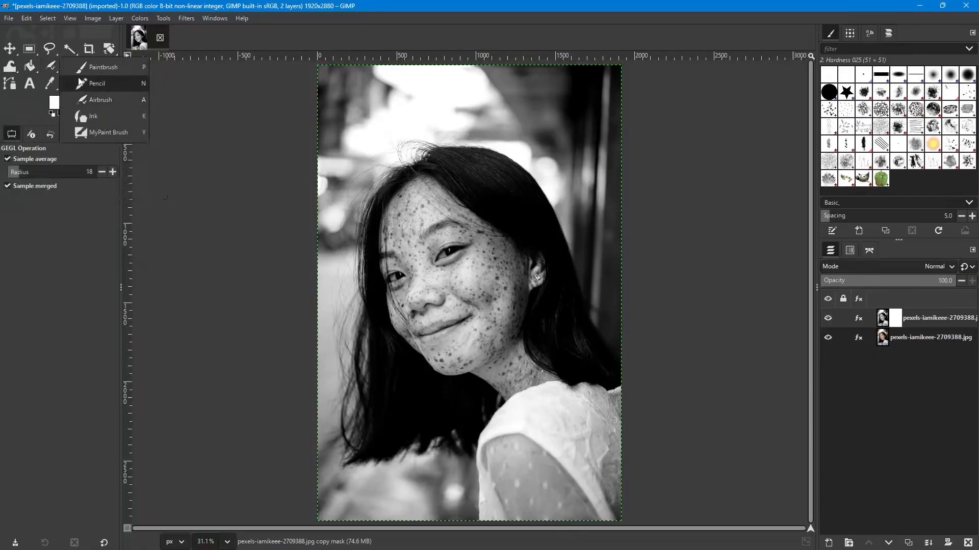
{"action": "left_click", "coordinate": [97, 66]}
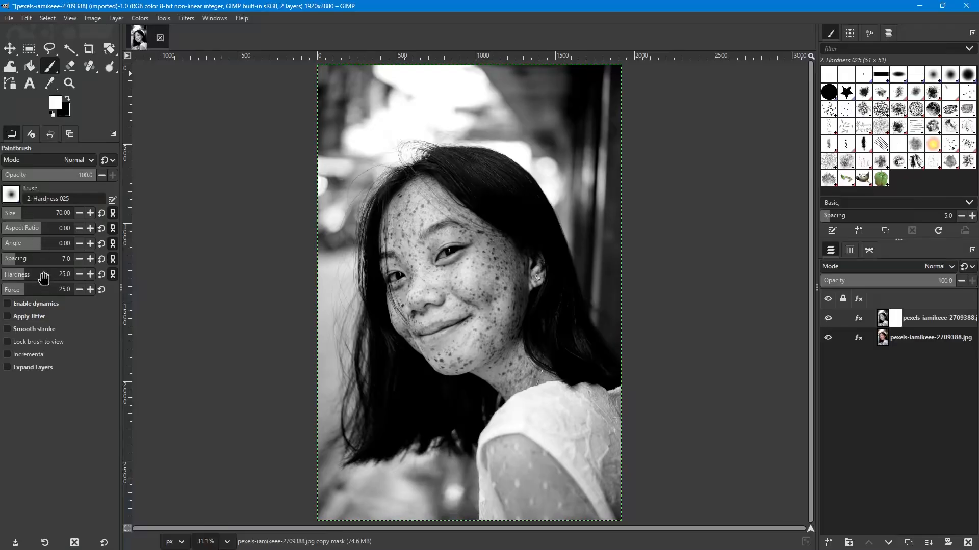
{"action": "left_click_drag", "start_coordinate": [23, 278], "coordinate": [32, 291]}
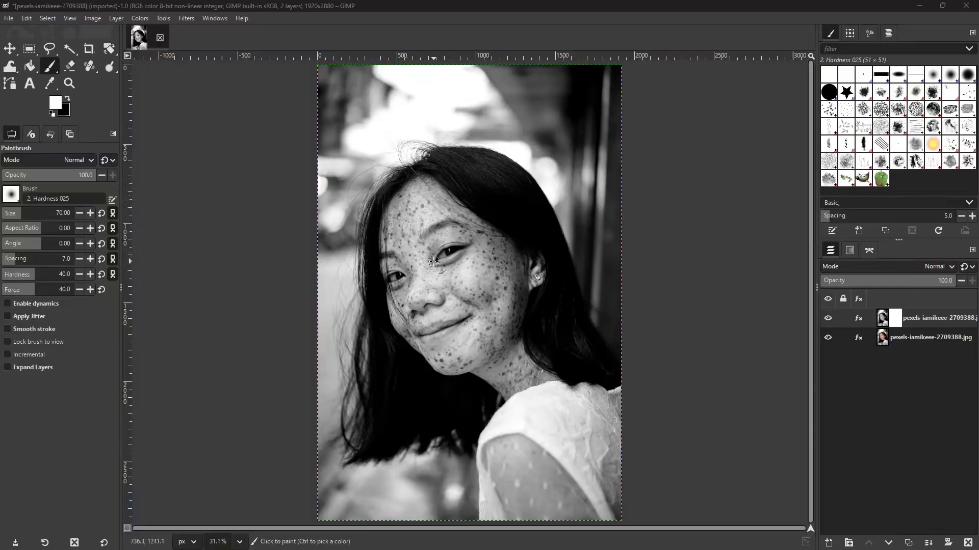
- Make black the foreground color and paint a short stroke on the mask over the woman's forehead
{"action": "left_click", "coordinate": [419, 209]}
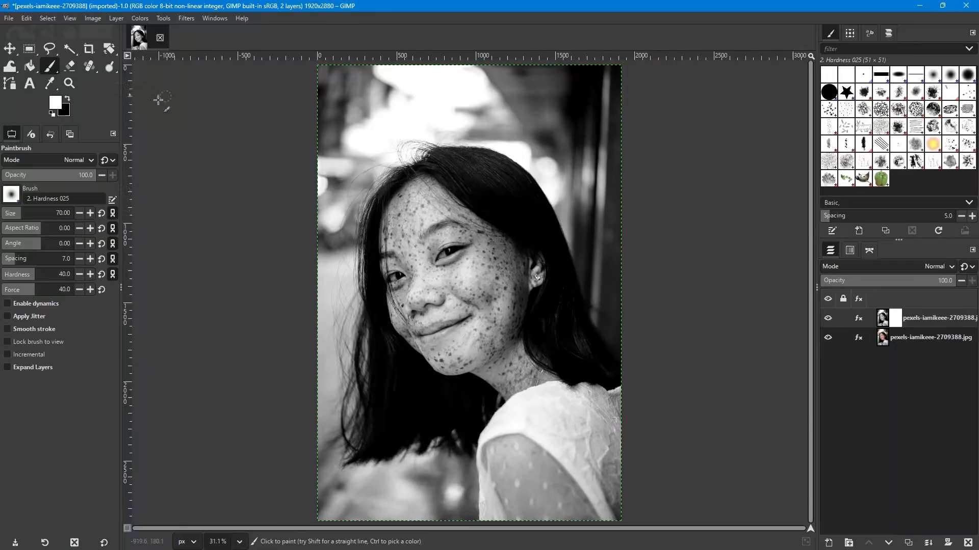
{"action": "left_click", "coordinate": [68, 100]}
{"action": "mouse_move", "coordinate": [420, 205]}
{"action": "left_mouse_down"}
{"action": "mouse_move", "coordinate": [414, 214]}
{"action": "mouse_move", "coordinate": [419, 200]}
{"action": "left_mouse_up"}
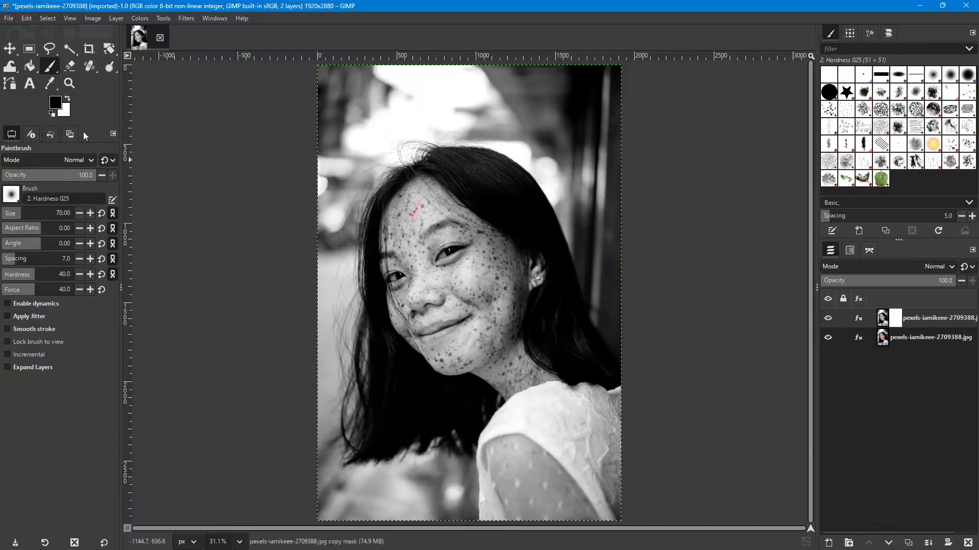
- Enlarge the brush to 161 and paint the mask over the woman's forehead from hairline to hairline
{"action": "key", "text": "bracketright"}
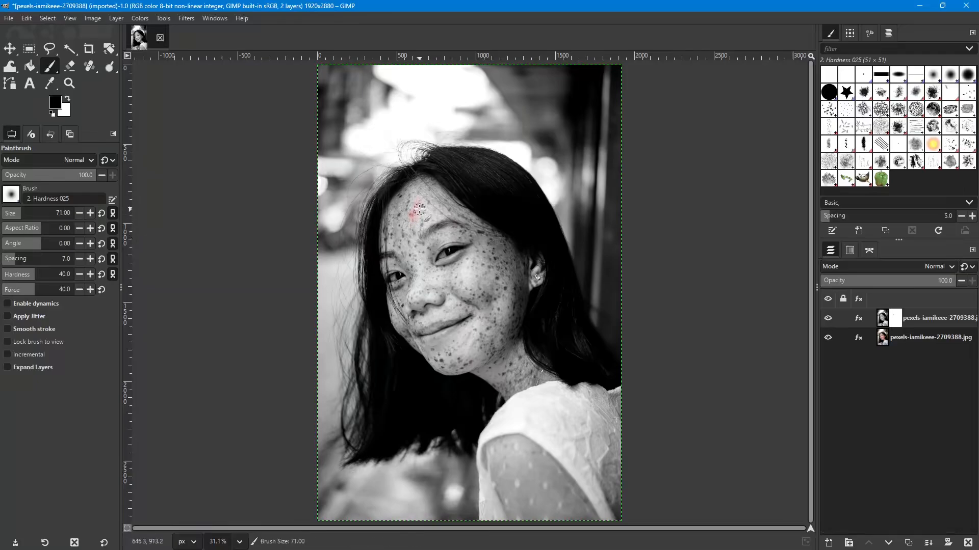
{"action": "key", "text": "bracketright"}
{"action": "key", "text": "bracketright"}
{"action": "key", "text": "bracketright"}
{"action": "key", "text": "bracketright"}
{"action": "key", "text": "bracketright"}
{"action": "key", "text": "bracketright"}
{"action": "key", "text": "bracketright"}
{"action": "key", "text": "bracketright"}
{"action": "key", "text": "bracketright"}
{"action": "key", "text": "bracketright"}
{"action": "key", "text": "bracketright"}
{"action": "key", "text": "bracketright"}
{"action": "key", "text": "bracketright"}
{"action": "key", "text": "bracketright"}
{"action": "key", "text": "bracketright"}
{"action": "key", "text": "bracketright"}
{"action": "key", "text": "bracketright"}
{"action": "key", "text": "bracketright"}
{"action": "key", "text": "bracketright"}
{"action": "key", "text": "bracketright"}
{"action": "key", "text": "bracketright"}
{"action": "key", "text": "bracketright"}
{"action": "key", "text": "bracketright"}
{"action": "key", "text": "bracketright"}
{"action": "key", "text": "bracketright"}
{"action": "key", "text": "bracketright"}
{"action": "key", "text": "bracketright"}
{"action": "key", "text": "bracketright"}
{"action": "key", "text": "bracketright"}
{"action": "key", "text": "bracketright"}
{"action": "key", "text": "bracketright"}
{"action": "key", "text": "bracketright"}
{"action": "key", "text": "bracketright"}
{"action": "key", "text": "bracketright"}
{"action": "key", "text": "bracketright"}
{"action": "key", "text": "bracketright"}
{"action": "key", "text": "bracketright"}
{"action": "key", "text": "bracketright"}
{"action": "key", "text": "bracketright"}
{"action": "key", "text": "bracketright"}
{"action": "left_click_drag", "start_coordinate": [433, 183], "coordinate": [390, 208]}
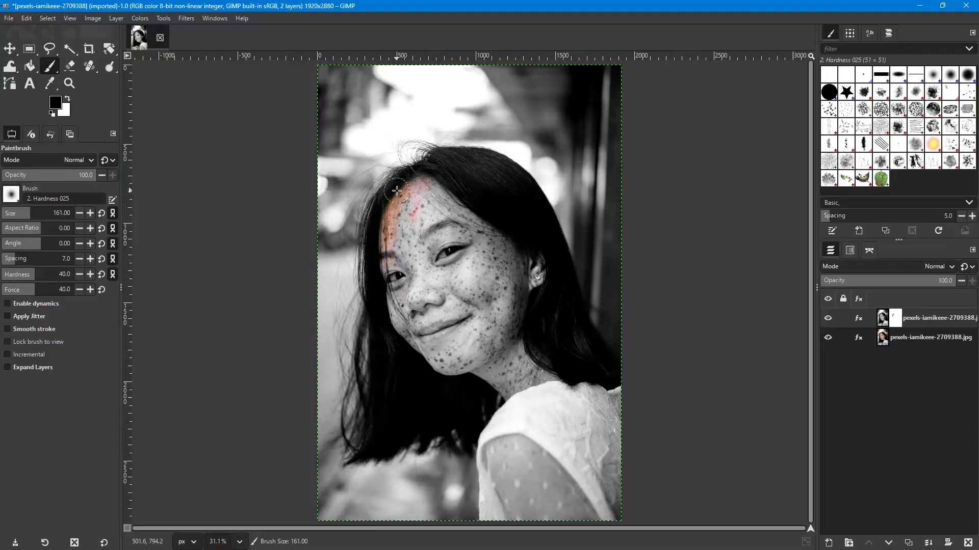
{"action": "left_click_drag", "start_coordinate": [402, 229], "coordinate": [412, 233]}
{"action": "mouse_move", "coordinate": [423, 193]}
{"action": "left_mouse_down"}
{"action": "mouse_move", "coordinate": [486, 228]}
{"action": "mouse_move", "coordinate": [452, 206]}
{"action": "left_mouse_up"}
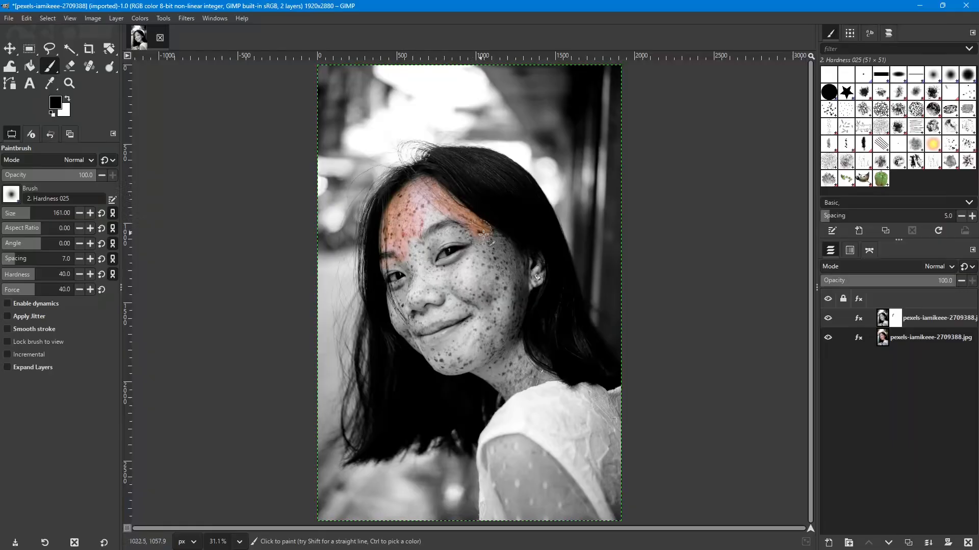
- Paint the mask over the cheeks, eyes, brows, mouth, chin and neck to bring back their color
{"action": "mouse_move", "coordinate": [484, 234]}
{"action": "left_mouse_down"}
{"action": "mouse_move", "coordinate": [506, 249]}
{"action": "mouse_move", "coordinate": [521, 284]}
{"action": "mouse_move", "coordinate": [536, 265]}
{"action": "mouse_move", "coordinate": [517, 331]}
{"action": "mouse_move", "coordinate": [518, 290]}
{"action": "left_mouse_up"}
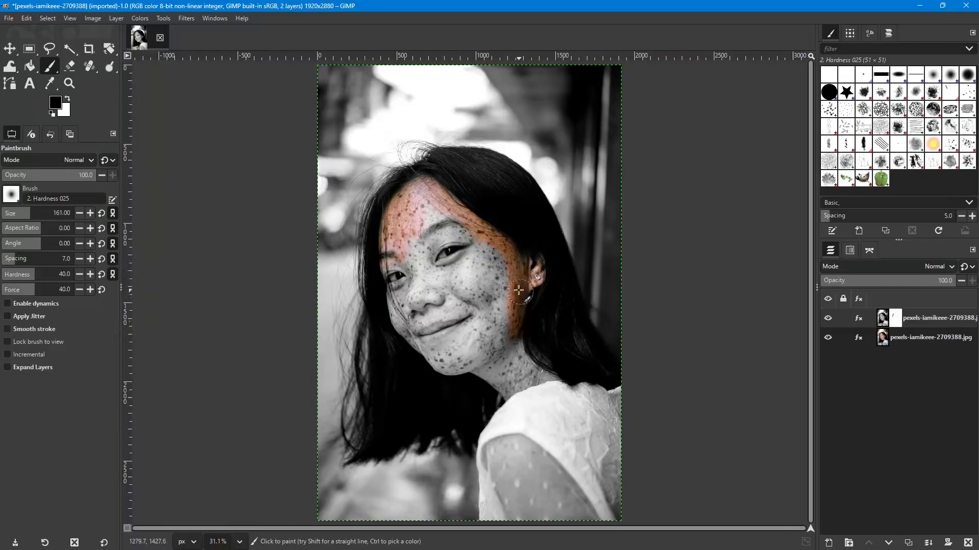
{"action": "mouse_move", "coordinate": [510, 324]}
{"action": "left_mouse_down"}
{"action": "mouse_move", "coordinate": [496, 240]}
{"action": "mouse_move", "coordinate": [484, 278]}
{"action": "mouse_move", "coordinate": [467, 228]}
{"action": "mouse_move", "coordinate": [442, 206]}
{"action": "mouse_move", "coordinate": [430, 209]}
{"action": "mouse_move", "coordinate": [438, 204]}
{"action": "left_mouse_up"}
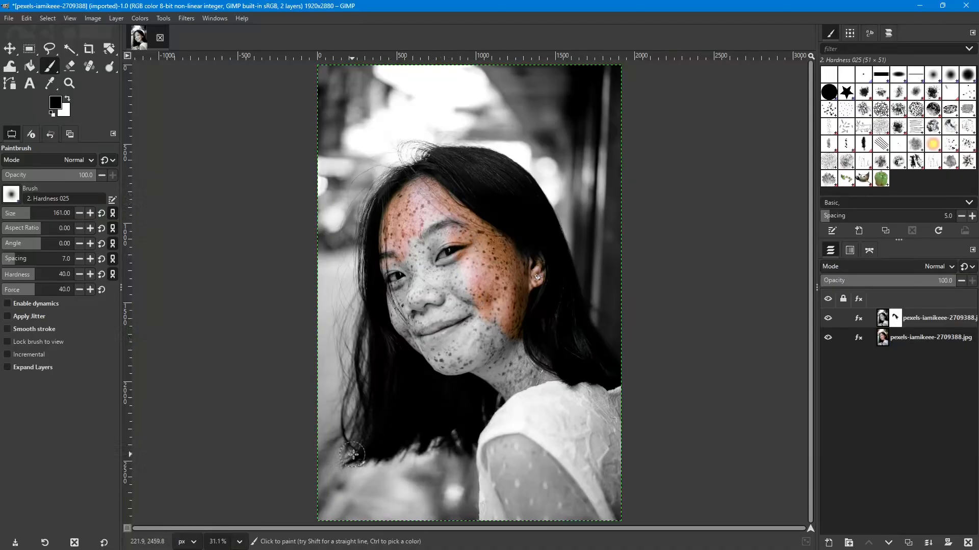
{"action": "left_click_drag", "start_coordinate": [392, 227], "coordinate": [398, 243]}
{"action": "left_click_drag", "start_coordinate": [428, 184], "coordinate": [398, 214]}
{"action": "left_click_drag", "start_coordinate": [386, 252], "coordinate": [400, 253]}
{"action": "mouse_move", "coordinate": [390, 278]}
{"action": "left_mouse_down"}
{"action": "mouse_move", "coordinate": [400, 323]}
{"action": "mouse_move", "coordinate": [430, 363]}
{"action": "mouse_move", "coordinate": [470, 363]}
{"action": "mouse_move", "coordinate": [513, 329]}
{"action": "mouse_move", "coordinate": [485, 355]}
{"action": "mouse_move", "coordinate": [504, 327]}
{"action": "mouse_move", "coordinate": [458, 358]}
{"action": "mouse_move", "coordinate": [495, 316]}
{"action": "mouse_move", "coordinate": [448, 355]}
{"action": "mouse_move", "coordinate": [480, 313]}
{"action": "mouse_move", "coordinate": [441, 350]}
{"action": "mouse_move", "coordinate": [452, 336]}
{"action": "mouse_move", "coordinate": [438, 350]}
{"action": "mouse_move", "coordinate": [421, 345]}
{"action": "mouse_move", "coordinate": [465, 322]}
{"action": "left_mouse_up"}
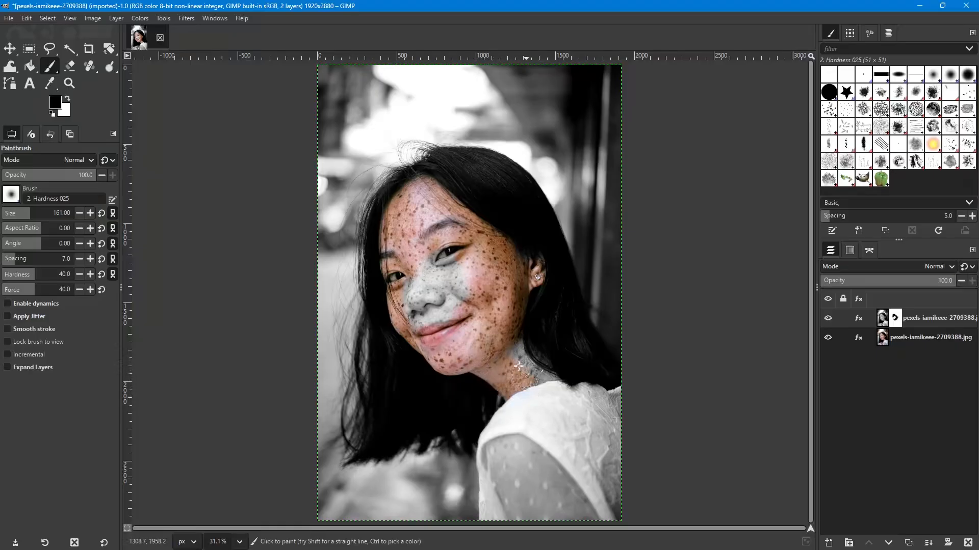
{"action": "mouse_move", "coordinate": [513, 342]}
{"action": "left_mouse_down"}
{"action": "mouse_move", "coordinate": [542, 381]}
{"action": "mouse_move", "coordinate": [560, 383]}
{"action": "mouse_move", "coordinate": [541, 383]}
{"action": "mouse_move", "coordinate": [563, 379]}
{"action": "mouse_move", "coordinate": [567, 392]}
{"action": "mouse_move", "coordinate": [526, 359]}
{"action": "mouse_move", "coordinate": [533, 370]}
{"action": "mouse_move", "coordinate": [511, 377]}
{"action": "left_mouse_up"}
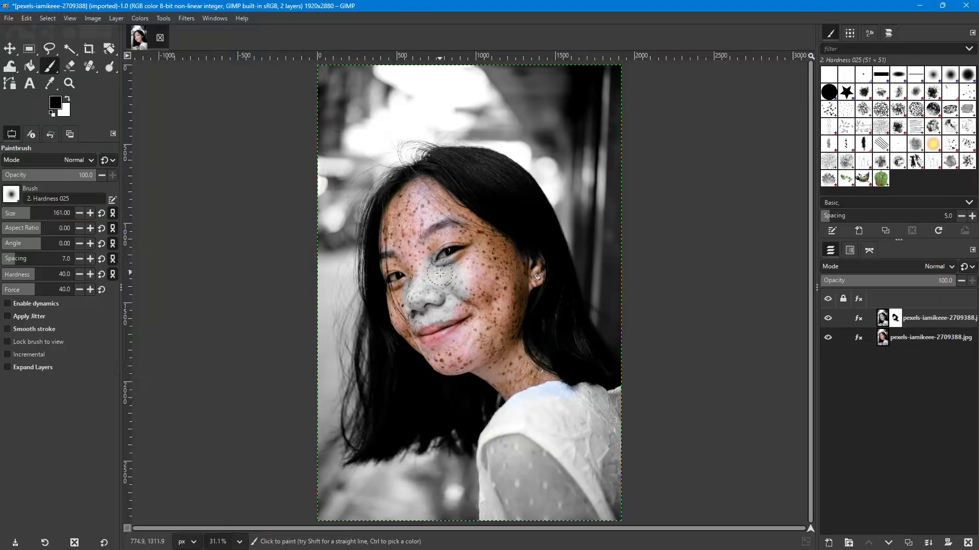
- Paint the mask over the remaining gray nose and inner cheek and along the jawline
{"action": "scroll", "coordinate": [440, 274], "scroll_direction": "up", "scroll_amount": 5}
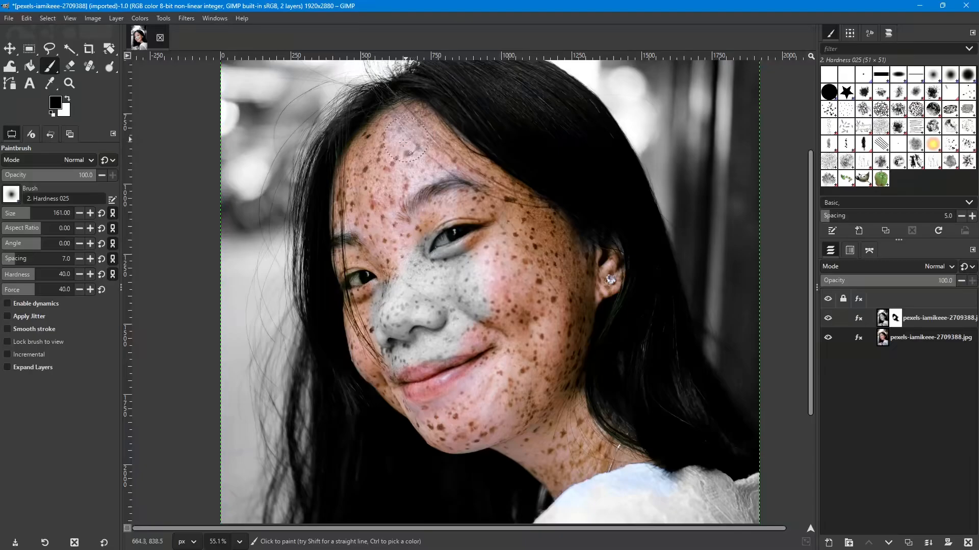
{"action": "mouse_move", "coordinate": [354, 232]}
{"action": "left_mouse_down"}
{"action": "mouse_move", "coordinate": [342, 239]}
{"action": "mouse_move", "coordinate": [340, 224]}
{"action": "mouse_move", "coordinate": [337, 241]}
{"action": "mouse_move", "coordinate": [385, 315]}
{"action": "mouse_move", "coordinate": [400, 278]}
{"action": "mouse_move", "coordinate": [392, 301]}
{"action": "left_mouse_up"}
{"action": "mouse_move", "coordinate": [413, 265]}
{"action": "left_mouse_down"}
{"action": "mouse_move", "coordinate": [449, 286]}
{"action": "mouse_move", "coordinate": [475, 269]}
{"action": "mouse_move", "coordinate": [461, 225]}
{"action": "mouse_move", "coordinate": [423, 240]}
{"action": "mouse_move", "coordinate": [475, 228]}
{"action": "mouse_move", "coordinate": [424, 209]}
{"action": "mouse_move", "coordinate": [476, 340]}
{"action": "mouse_move", "coordinate": [488, 272]}
{"action": "mouse_move", "coordinate": [477, 352]}
{"action": "mouse_move", "coordinate": [456, 344]}
{"action": "mouse_move", "coordinate": [448, 311]}
{"action": "mouse_move", "coordinate": [422, 338]}
{"action": "mouse_move", "coordinate": [422, 305]}
{"action": "mouse_move", "coordinate": [416, 355]}
{"action": "mouse_move", "coordinate": [394, 309]}
{"action": "left_mouse_up"}
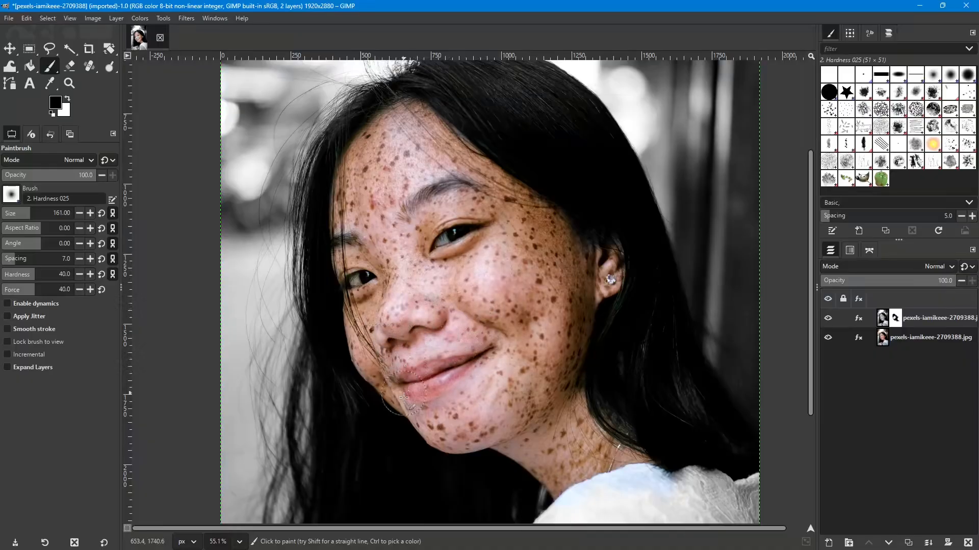
{"action": "mouse_move", "coordinate": [403, 397]}
{"action": "left_mouse_down"}
{"action": "mouse_move", "coordinate": [470, 446]}
{"action": "mouse_move", "coordinate": [505, 424]}
{"action": "left_mouse_up"}
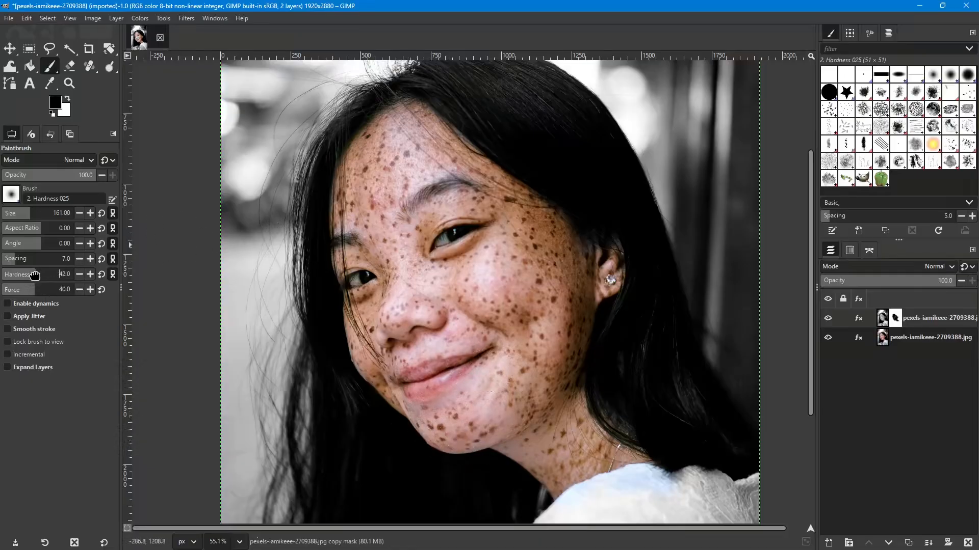
- Set the brush's hardness and force both to 46
{"action": "left_click_drag", "start_coordinate": [35, 276], "coordinate": [92, 294]}
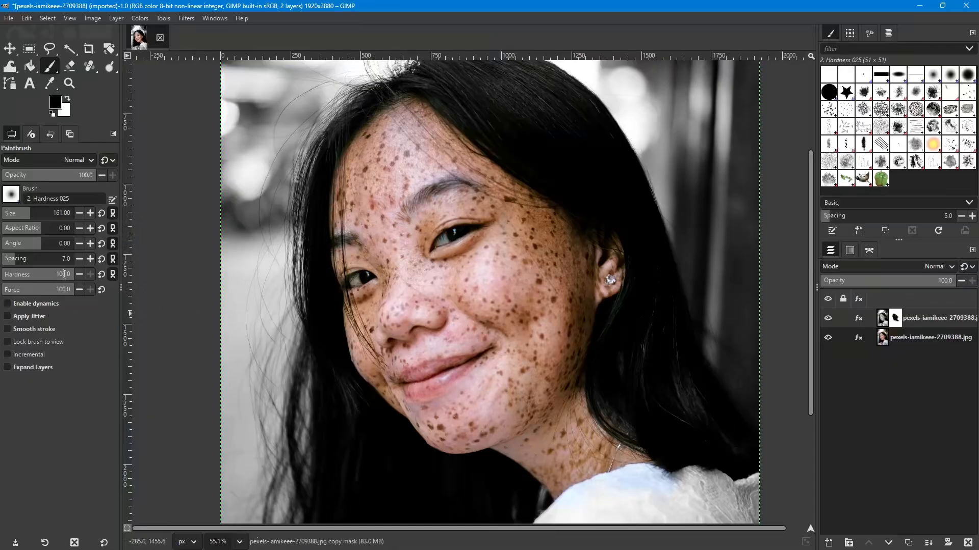
{"action": "left_click", "coordinate": [44, 277]}
{"action": "left_click", "coordinate": [48, 291]}
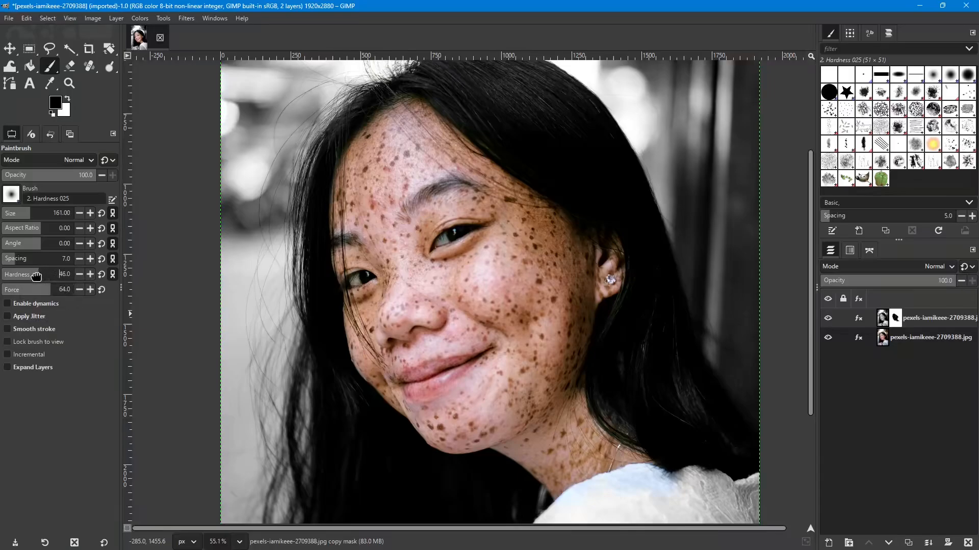
{"action": "left_click", "coordinate": [41, 291]}
- Paint the mask over the shirt's shoulder below the neck, reducing the brush to 151 for the part under the hair
{"action": "scroll", "coordinate": [550, 257], "scroll_direction": "down", "scroll_amount": 3}
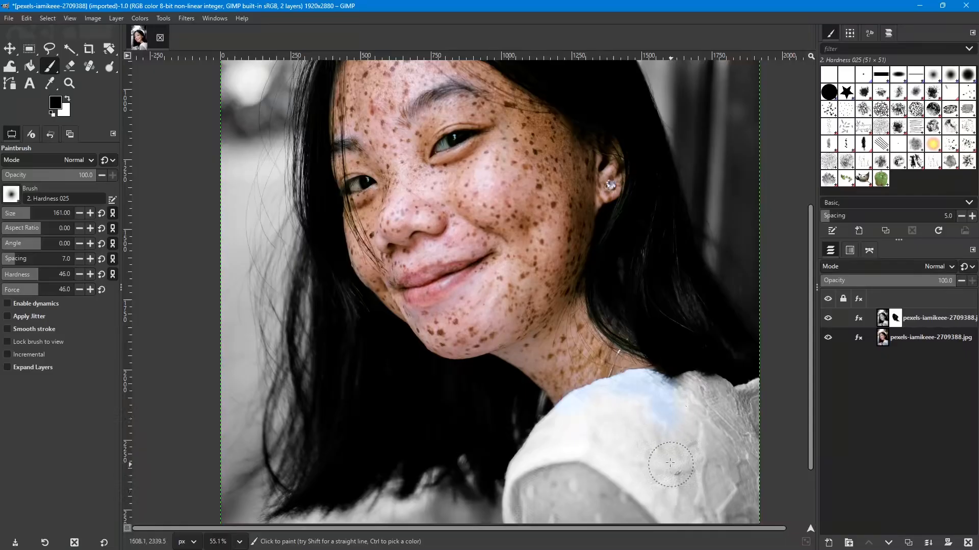
{"action": "scroll", "coordinate": [665, 460], "scroll_direction": "up", "scroll_amount": 3}
{"action": "scroll", "coordinate": [666, 460], "scroll_direction": "up", "scroll_amount": 2}
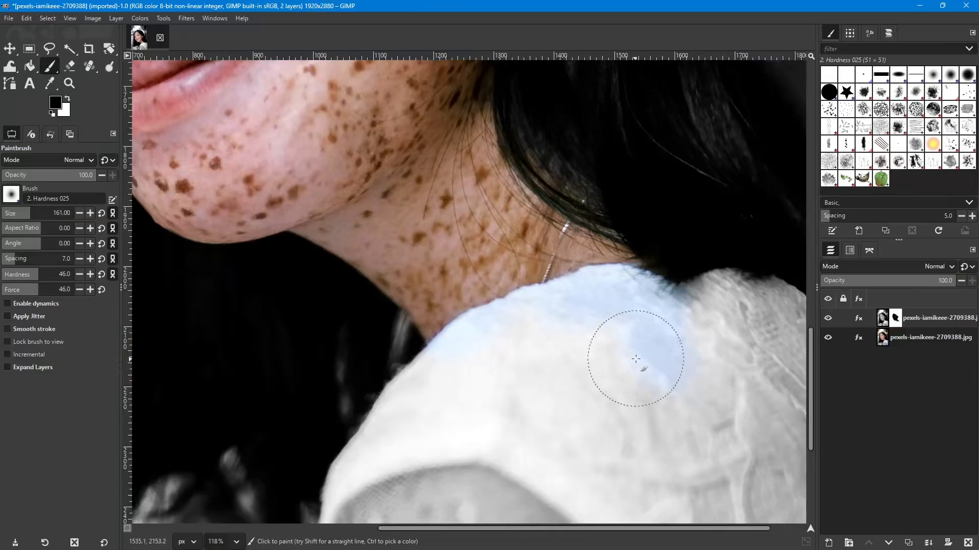
{"action": "mouse_move", "coordinate": [524, 312]}
{"action": "left_mouse_down"}
{"action": "mouse_move", "coordinate": [533, 343]}
{"action": "mouse_move", "coordinate": [534, 317]}
{"action": "mouse_move", "coordinate": [575, 350]}
{"action": "mouse_move", "coordinate": [627, 337]}
{"action": "mouse_move", "coordinate": [499, 358]}
{"action": "mouse_move", "coordinate": [476, 391]}
{"action": "left_mouse_up"}
{"action": "key", "text": "bracketleft"}
{"action": "key", "text": "bracketleft"}
{"action": "key", "text": "bracketleft"}
{"action": "key", "text": "bracketleft"}
{"action": "key", "text": "bracketleft"}
{"action": "key", "text": "bracketleft"}
{"action": "key", "text": "bracketleft"}
{"action": "key", "text": "bracketleft"}
{"action": "key", "text": "bracketleft"}
{"action": "key", "text": "bracketleft"}
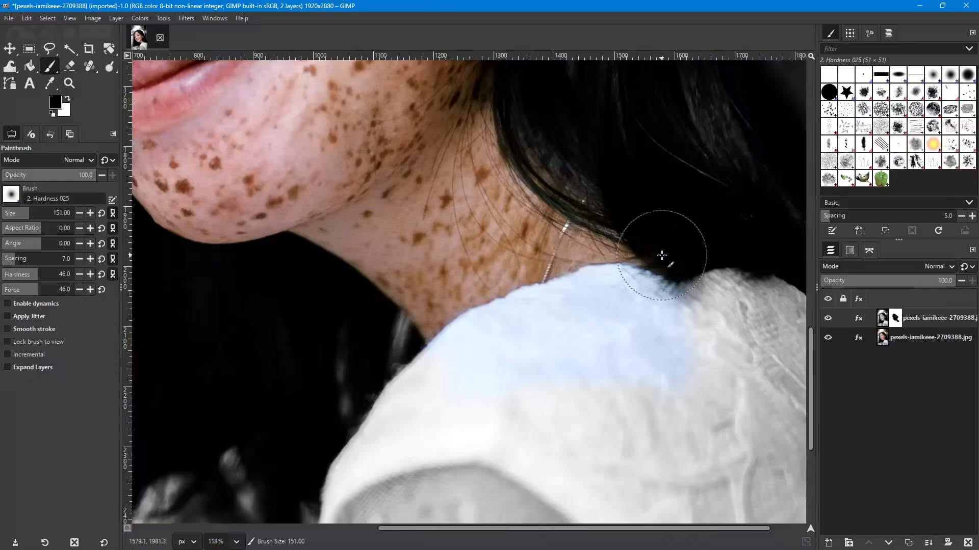
{"action": "mouse_move", "coordinate": [660, 251]}
{"action": "left_mouse_down"}
{"action": "mouse_move", "coordinate": [673, 274]}
{"action": "mouse_move", "coordinate": [649, 248]}
{"action": "mouse_move", "coordinate": [679, 310]}
{"action": "mouse_move", "coordinate": [673, 297]}
{"action": "mouse_move", "coordinate": [694, 289]}
{"action": "mouse_move", "coordinate": [682, 306]}
{"action": "left_mouse_up"}
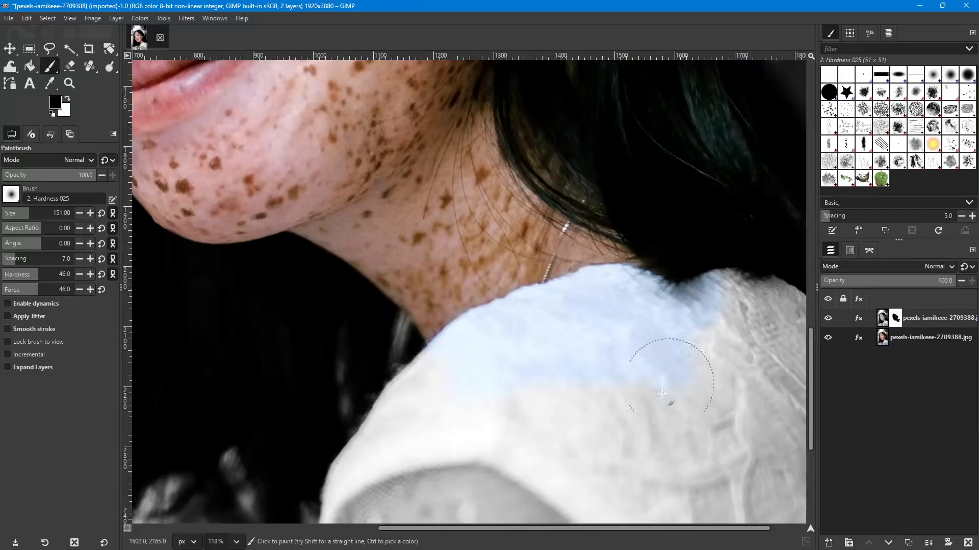
- Reduce the brush to 73 and paint the mask over the rear part of the shirt's shoulder
{"action": "key", "text": "bracketleft"}
{"action": "key", "text": "bracketleft"}
{"action": "key", "text": "bracketleft"}
{"action": "key", "text": "bracketleft"}
{"action": "key", "text": "bracketleft"}
{"action": "key", "text": "bracketleft"}
{"action": "key", "text": "bracketleft"}
{"action": "key", "text": "bracketleft"}
{"action": "key", "text": "bracketleft"}
{"action": "key", "text": "bracketleft"}
{"action": "key", "text": "bracketleft"}
{"action": "key", "text": "bracketleft"}
{"action": "key", "text": "bracketleft"}
{"action": "key", "text": "bracketleft"}
{"action": "key", "text": "bracketleft"}
{"action": "key", "text": "bracketleft"}
{"action": "key", "text": "bracketleft"}
{"action": "key", "text": "bracketleft"}
{"action": "key", "text": "bracketleft"}
{"action": "key", "text": "bracketleft"}
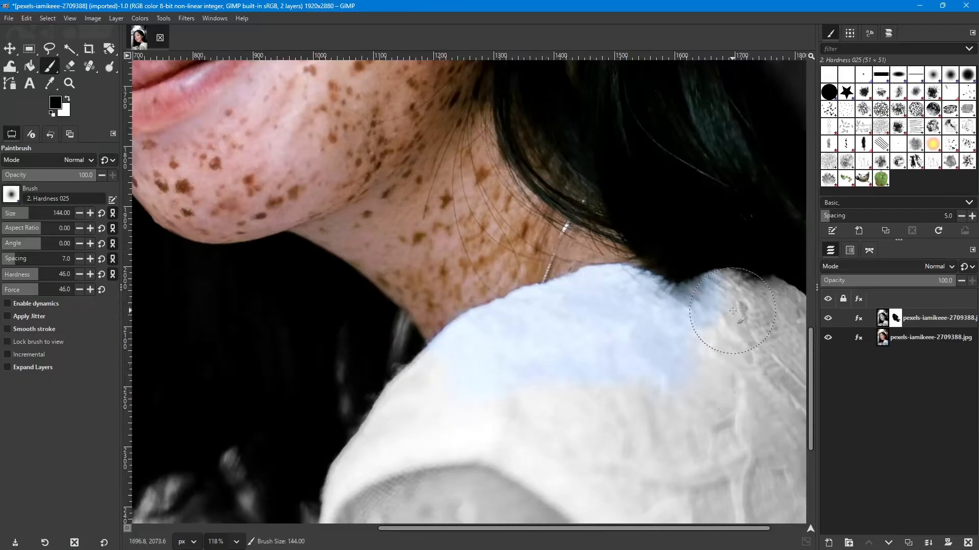
{"action": "key", "text": "bracketleft"}
{"action": "key", "text": "bracketleft"}
{"action": "key", "text": "bracketleft"}
{"action": "key", "text": "bracketleft"}
{"action": "key", "text": "bracketleft"}
{"action": "key", "text": "bracketleft"}
{"action": "key", "text": "bracketleft"}
{"action": "key", "text": "bracketleft"}
{"action": "key", "text": "bracketleft"}
{"action": "key", "text": "bracketleft"}
{"action": "key", "text": "bracketleft"}
{"action": "key", "text": "bracketleft"}
{"action": "key", "text": "bracketleft"}
{"action": "key", "text": "bracketleft"}
{"action": "key", "text": "bracketleft"}
{"action": "key", "text": "bracketleft"}
{"action": "key", "text": "bracketleft"}
{"action": "key", "text": "bracketleft"}
{"action": "key", "text": "bracketleft"}
{"action": "key", "text": "bracketleft"}
{"action": "scroll", "coordinate": [719, 343], "scroll_direction": "right", "scroll_amount": 2}
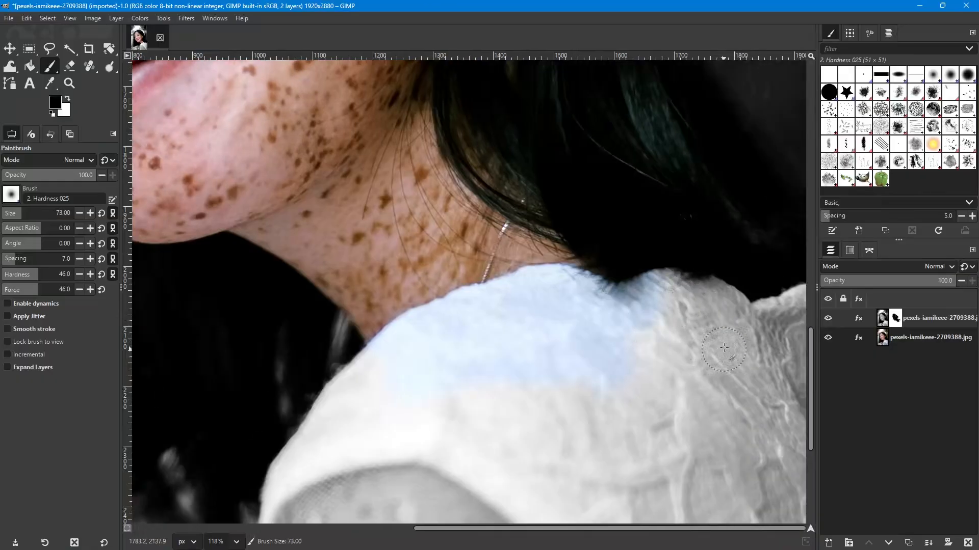
{"action": "mouse_move", "coordinate": [688, 282]}
{"action": "left_mouse_down"}
{"action": "mouse_move", "coordinate": [681, 293]}
{"action": "mouse_move", "coordinate": [685, 285]}
{"action": "mouse_move", "coordinate": [720, 304]}
{"action": "mouse_move", "coordinate": [737, 298]}
{"action": "mouse_move", "coordinate": [722, 309]}
{"action": "mouse_move", "coordinate": [734, 307]}
{"action": "mouse_move", "coordinate": [706, 301]}
{"action": "left_mouse_up"}
{"action": "left_click_drag", "start_coordinate": [687, 374], "coordinate": [518, 391]}
- Shrink the brush to 21 and paint the mask along the shirt's upper edge beside the photo's border
{"action": "scroll", "coordinate": [595, 343], "scroll_direction": "up", "scroll_amount": 5, "text": "ctrl"}
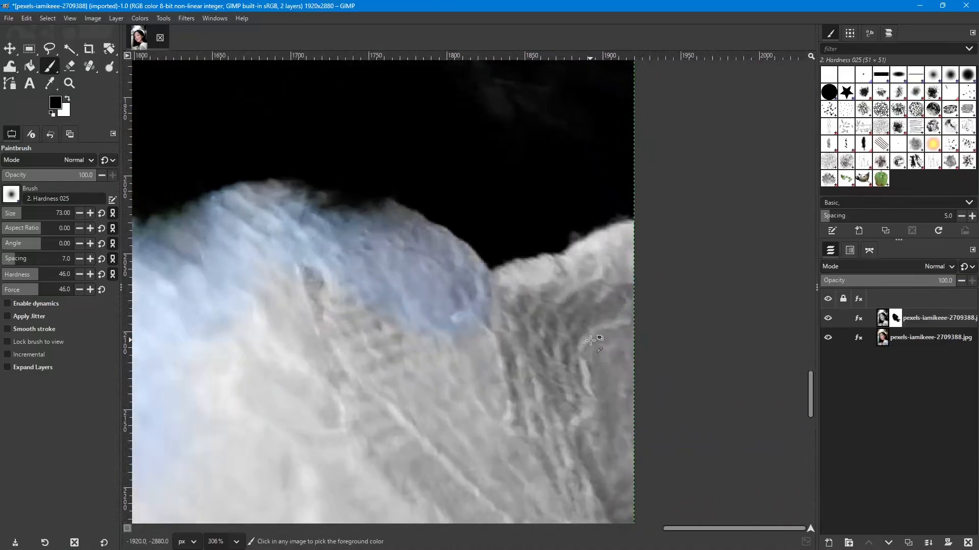
{"action": "mouse_move", "coordinate": [642, 277]}
{"action": "left_mouse_down"}
{"action": "mouse_move", "coordinate": [632, 264]}
{"action": "mouse_move", "coordinate": [617, 290]}
{"action": "left_mouse_up"}
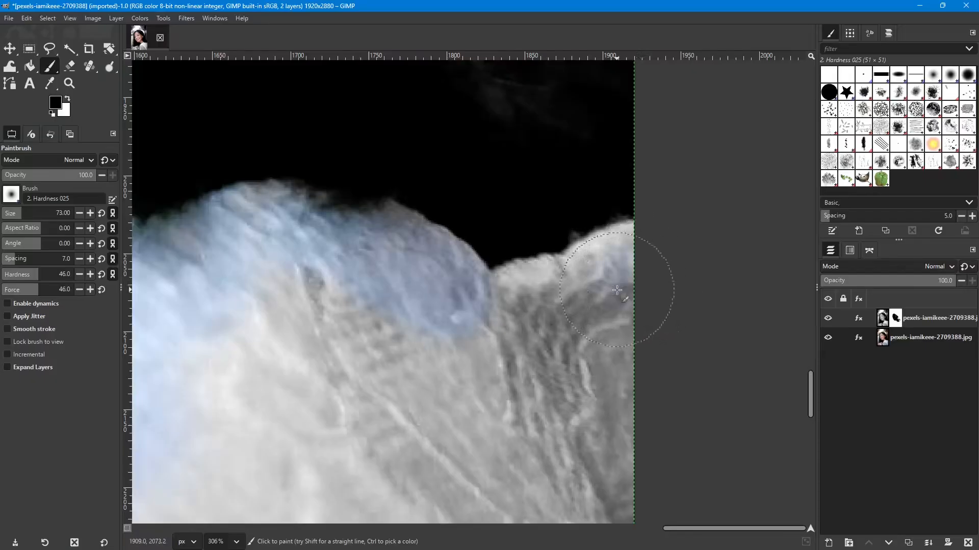
{"action": "key", "text": "bracketleft"}
{"action": "key", "text": "bracketleft"}
{"action": "key", "text": "bracketleft"}
{"action": "key", "text": "bracketleft"}
{"action": "key", "text": "bracketleft"}
{"action": "key", "text": "bracketleft"}
{"action": "key", "text": "bracketleft"}
{"action": "key", "text": "bracketleft"}
{"action": "key", "text": "bracketleft"}
{"action": "key", "text": "bracketleft"}
{"action": "key", "text": "bracketleft"}
{"action": "key", "text": "bracketleft"}
{"action": "key", "text": "bracketleft"}
{"action": "key", "text": "bracketleft"}
{"action": "key", "text": "bracketleft"}
{"action": "key", "text": "bracketleft"}
{"action": "key", "text": "bracketleft"}
{"action": "key", "text": "bracketleft"}
{"action": "key", "text": "bracketleft"}
{"action": "key", "text": "bracketleft"}
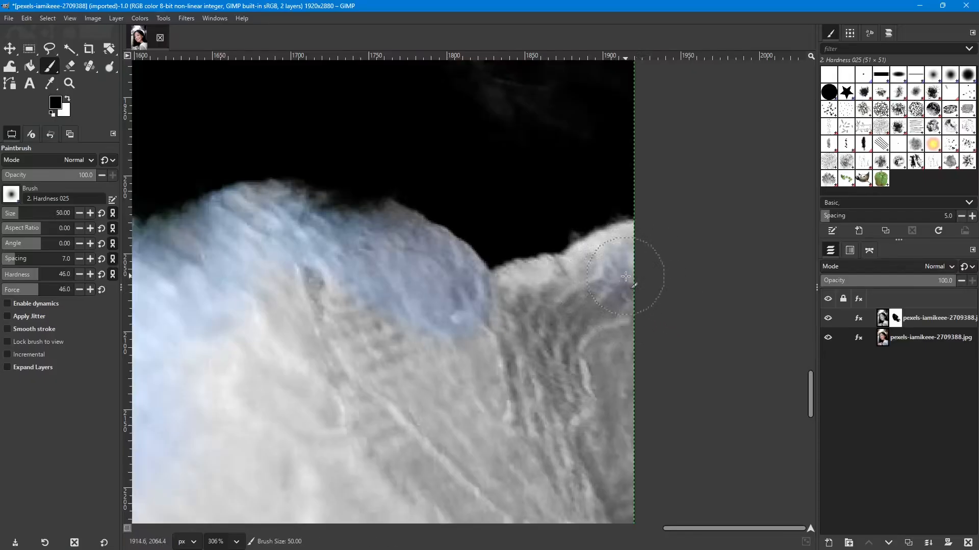
{"action": "key", "text": "bracketleft"}
{"action": "key", "text": "bracketleft"}
{"action": "key", "text": "bracketleft"}
{"action": "key", "text": "bracketleft"}
{"action": "key", "text": "bracketleft"}
{"action": "key", "text": "bracketleft"}
{"action": "key", "text": "bracketleft"}
{"action": "key", "text": "bracketleft"}
{"action": "key", "text": "bracketleft"}
{"action": "key", "text": "bracketleft"}
{"action": "key", "text": "bracketleft"}
{"action": "key", "text": "bracketleft"}
{"action": "key", "text": "bracketleft"}
{"action": "key", "text": "bracketleft"}
{"action": "key", "text": "bracketleft"}
{"action": "mouse_move", "coordinate": [631, 239]}
{"action": "left_mouse_down"}
{"action": "mouse_move", "coordinate": [566, 255]}
{"action": "mouse_move", "coordinate": [640, 233]}
{"action": "mouse_move", "coordinate": [516, 272]}
{"action": "mouse_move", "coordinate": [508, 287]}
{"action": "mouse_move", "coordinate": [550, 263]}
{"action": "mouse_move", "coordinate": [527, 276]}
{"action": "left_mouse_up"}
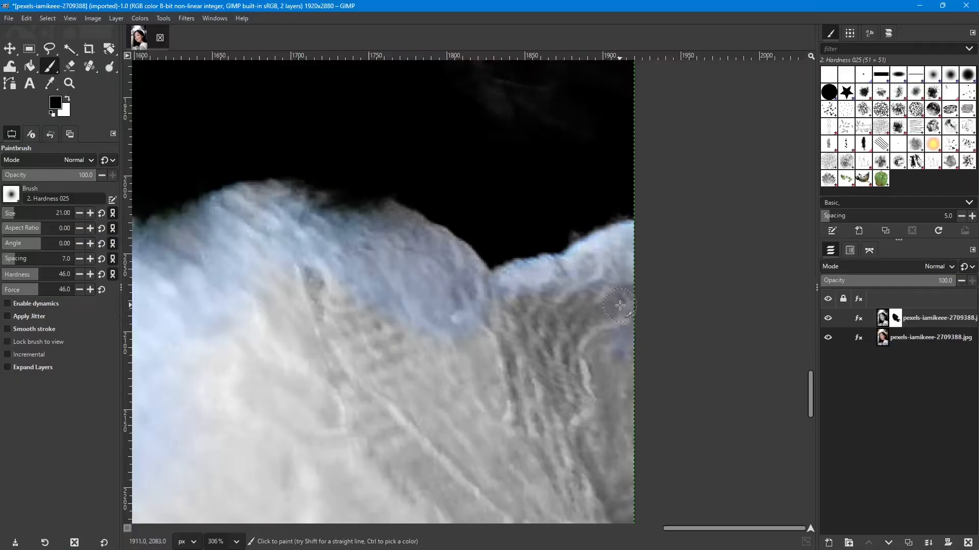
- Enlarge the brush to 51 and paint the mask over the shirt folds just below that upper edge
{"action": "key", "text": "bracketleft"}
{"action": "key", "text": "bracketleft"}
{"action": "key", "text": "bracketleft"}
{"action": "key", "text": "bracketleft"}
{"action": "key", "text": "bracketleft"}
{"action": "key", "text": "bracketleft"}
{"action": "key", "text": "bracketleft"}
{"action": "key", "text": "bracketleft"}
{"action": "key", "text": "bracketleft"}
{"action": "key", "text": "bracketleft"}
{"action": "key", "text": "bracketleft"}
{"action": "key", "text": "bracketleft"}
{"action": "key", "text": "bracketleft"}
{"action": "key", "text": "bracketleft"}
{"action": "key", "text": "bracketleft"}
{"action": "key", "text": "bracketleft"}
{"action": "key", "text": "bracketleft"}
{"action": "key", "text": "bracketleft"}
{"action": "key", "text": "bracketleft"}
{"action": "key", "text": "bracketleft"}
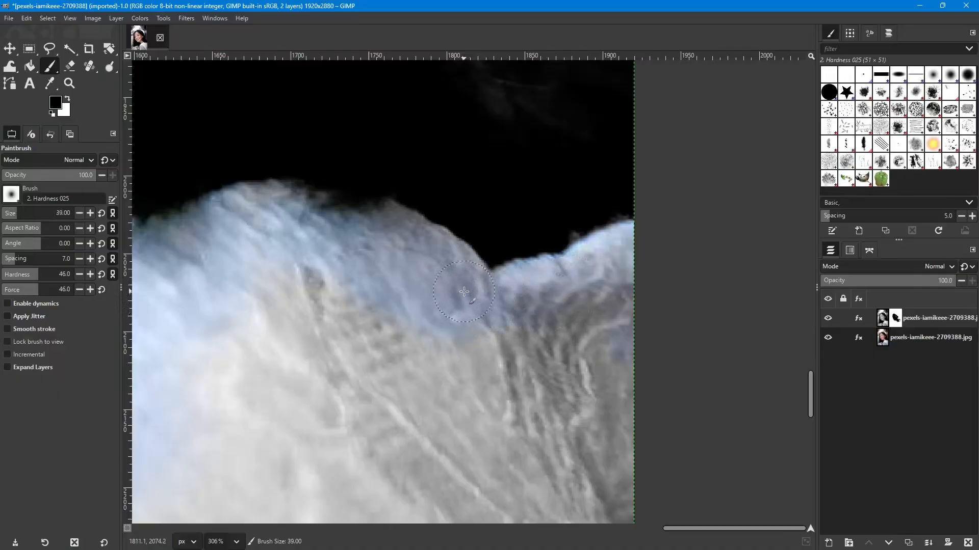
{"action": "key", "text": "bracketleft"}
{"action": "key", "text": "bracketright"}
{"action": "key", "text": "bracketright"}
{"action": "key", "text": "bracketright"}
{"action": "key", "text": "bracketright"}
{"action": "key", "text": "bracketright"}
{"action": "key", "text": "bracketright"}
{"action": "key", "text": "bracketright"}
{"action": "key", "text": "bracketright"}
{"action": "key", "text": "bracketright"}
{"action": "key", "text": "bracketright"}
{"action": "key", "text": "bracketright"}
{"action": "key", "text": "bracketright"}
{"action": "key", "text": "bracketright"}
{"action": "key", "text": "bracketright"}
{"action": "key", "text": "bracketright"}
{"action": "mouse_move", "coordinate": [330, 284]}
{"action": "left_mouse_down"}
{"action": "mouse_move", "coordinate": [267, 257]}
{"action": "mouse_move", "coordinate": [299, 324]}
{"action": "mouse_move", "coordinate": [388, 329]}
{"action": "mouse_move", "coordinate": [487, 366]}
{"action": "left_mouse_up"}
{"action": "mouse_move", "coordinate": [608, 389]}
{"action": "left_mouse_down"}
{"action": "mouse_move", "coordinate": [558, 415]}
{"action": "mouse_move", "coordinate": [547, 403]}
{"action": "mouse_move", "coordinate": [453, 418]}
{"action": "mouse_move", "coordinate": [326, 364]}
{"action": "mouse_move", "coordinate": [543, 306]}
{"action": "mouse_move", "coordinate": [529, 315]}
{"action": "left_mouse_up"}
- Enlarge the brush to 201 and paint the mask over the rest of the shirt and the sheer sleeve
{"action": "scroll", "coordinate": [326, 363], "scroll_direction": "down", "scroll_amount": 5}
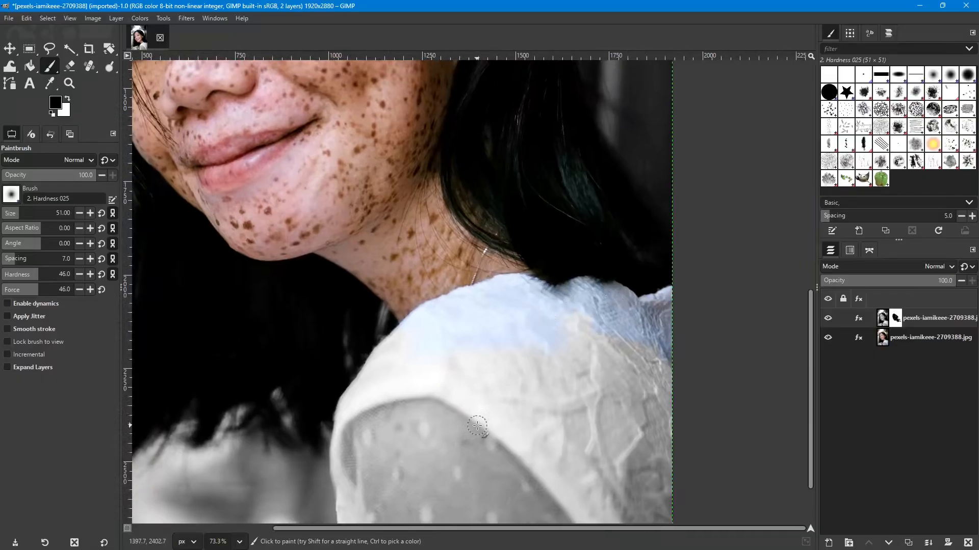
{"action": "key", "text": "bracketright"}
{"action": "key", "text": "bracketright"}
{"action": "key", "text": "bracketright"}
{"action": "key", "text": "bracketright"}
{"action": "key", "text": "bracketright"}
{"action": "key", "text": "bracketright"}
{"action": "key", "text": "bracketright"}
{"action": "key", "text": "bracketright"}
{"action": "key", "text": "bracketright"}
{"action": "key", "text": "bracketright"}
{"action": "key", "text": "bracketright"}
{"action": "key", "text": "bracketright"}
{"action": "key", "text": "bracketright"}
{"action": "key", "text": "bracketright"}
{"action": "key", "text": "bracketright"}
{"action": "key", "text": "bracketright"}
{"action": "key", "text": "bracketright"}
{"action": "key", "text": "bracketright"}
{"action": "key", "text": "bracketright"}
{"action": "key", "text": "bracketright"}
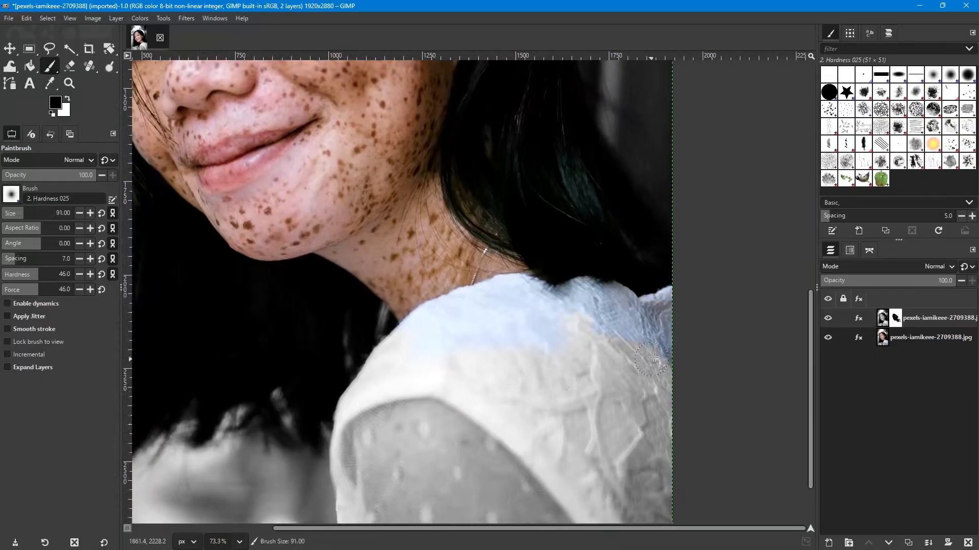
{"action": "key", "text": "bracketright"}
{"action": "key", "text": "bracketright"}
{"action": "key", "text": "bracketright"}
{"action": "key", "text": "bracketright"}
{"action": "key", "text": "bracketright"}
{"action": "key", "text": "bracketright"}
{"action": "key", "text": "bracketright"}
{"action": "key", "text": "bracketright"}
{"action": "key", "text": "bracketright"}
{"action": "key", "text": "bracketright"}
{"action": "key", "text": "bracketright"}
{"action": "key", "text": "bracketright"}
{"action": "key", "text": "bracketright"}
{"action": "key", "text": "bracketright"}
{"action": "key", "text": "bracketright"}
{"action": "key", "text": "bracketright"}
{"action": "key", "text": "bracketright"}
{"action": "key", "text": "bracketright"}
{"action": "key", "text": "bracketright"}
{"action": "key", "text": "bracketright"}
{"action": "key", "text": "bracketright"}
{"action": "key", "text": "bracketright"}
{"action": "key", "text": "bracketright"}
{"action": "key", "text": "bracketright"}
{"action": "key", "text": "bracketright"}
{"action": "key", "text": "bracketright"}
{"action": "key", "text": "bracketright"}
{"action": "key", "text": "bracketright"}
{"action": "key", "text": "bracketright"}
{"action": "key", "text": "bracketright"}
{"action": "key", "text": "bracketright"}
{"action": "key", "text": "bracketright"}
{"action": "key", "text": "bracketright"}
{"action": "key", "text": "bracketright"}
{"action": "key", "text": "bracketright"}
{"action": "key", "text": "bracketright"}
{"action": "key", "text": "bracketright"}
{"action": "key", "text": "bracketright"}
{"action": "key", "text": "bracketright"}
{"action": "key", "text": "bracketright"}
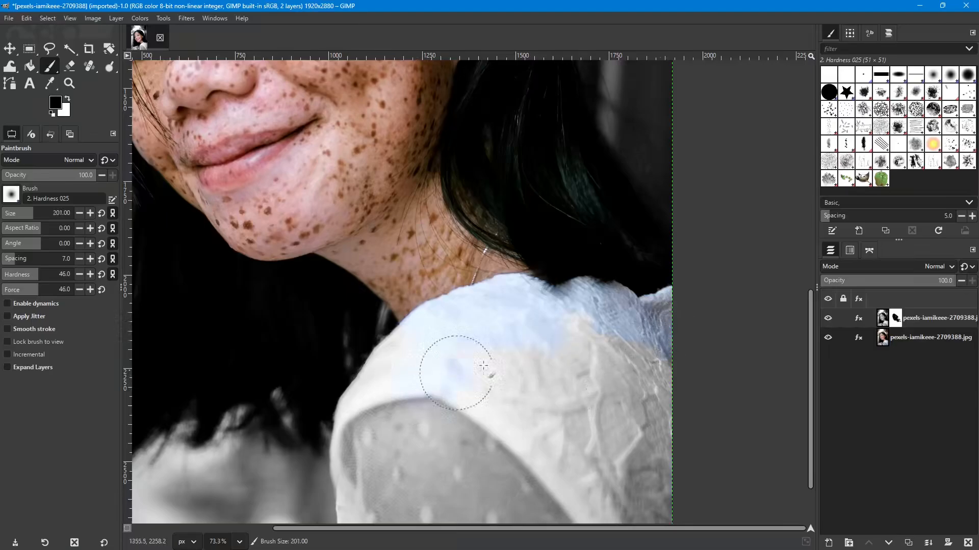
{"action": "mouse_move", "coordinate": [483, 366]}
{"action": "left_mouse_down"}
{"action": "mouse_move", "coordinate": [558, 338]}
{"action": "mouse_move", "coordinate": [615, 353]}
{"action": "left_mouse_up"}
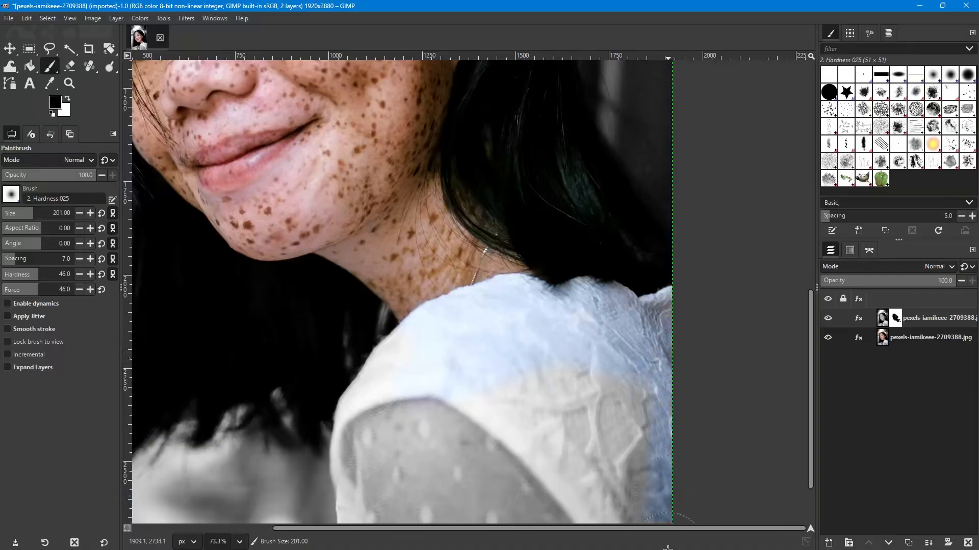
{"action": "mouse_move", "coordinate": [609, 536]}
{"action": "left_mouse_down"}
{"action": "mouse_move", "coordinate": [578, 354]}
{"action": "mouse_move", "coordinate": [527, 385]}
{"action": "mouse_move", "coordinate": [505, 427]}
{"action": "mouse_move", "coordinate": [423, 375]}
{"action": "mouse_move", "coordinate": [400, 476]}
{"action": "mouse_move", "coordinate": [393, 431]}
{"action": "mouse_move", "coordinate": [370, 403]}
{"action": "mouse_move", "coordinate": [387, 415]}
{"action": "left_mouse_up"}
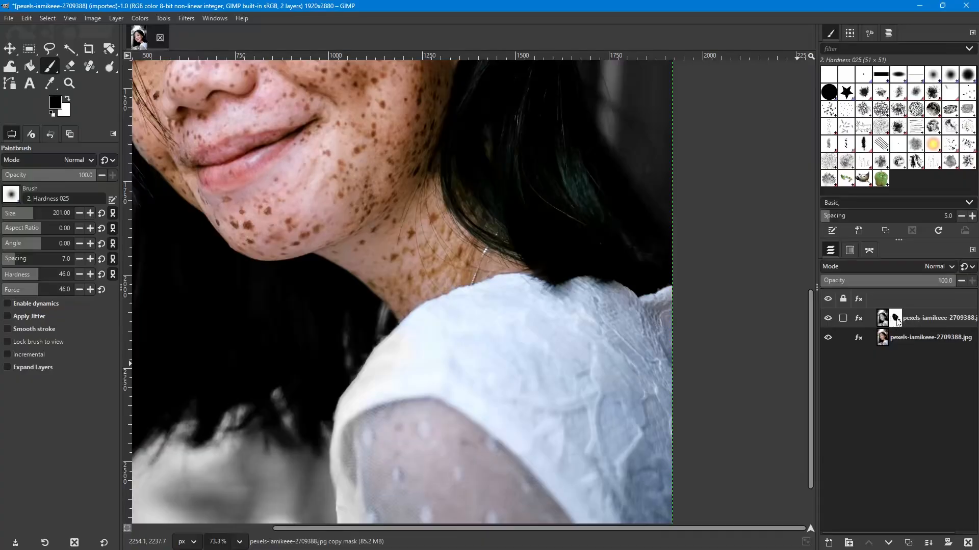
- Reduce the brush to 76 and paint the mask over the inner side of the sleeve and near the front shoulder edge
{"action": "scroll", "coordinate": [525, 399], "scroll_direction": "down", "scroll_amount": 3}
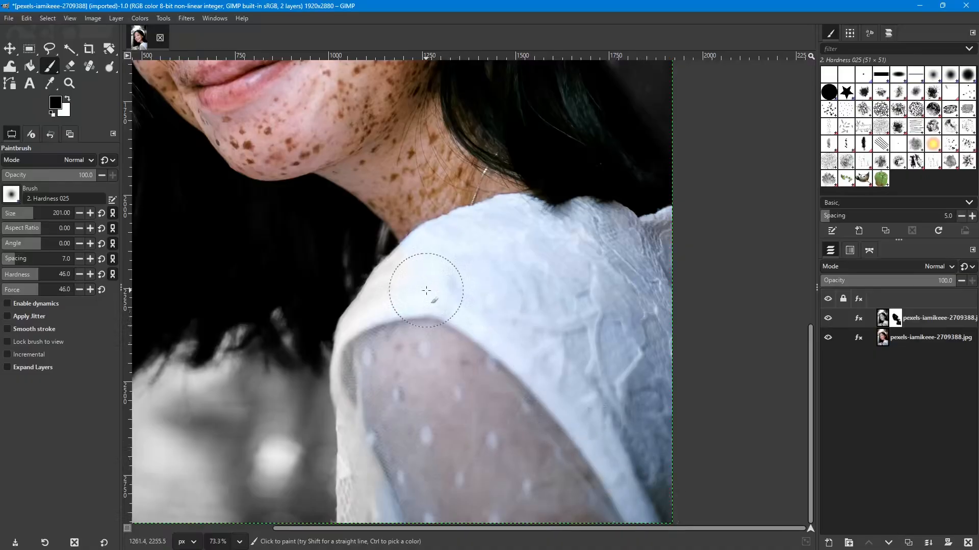
{"action": "scroll", "coordinate": [369, 349], "scroll_direction": "up", "scroll_amount": 3}
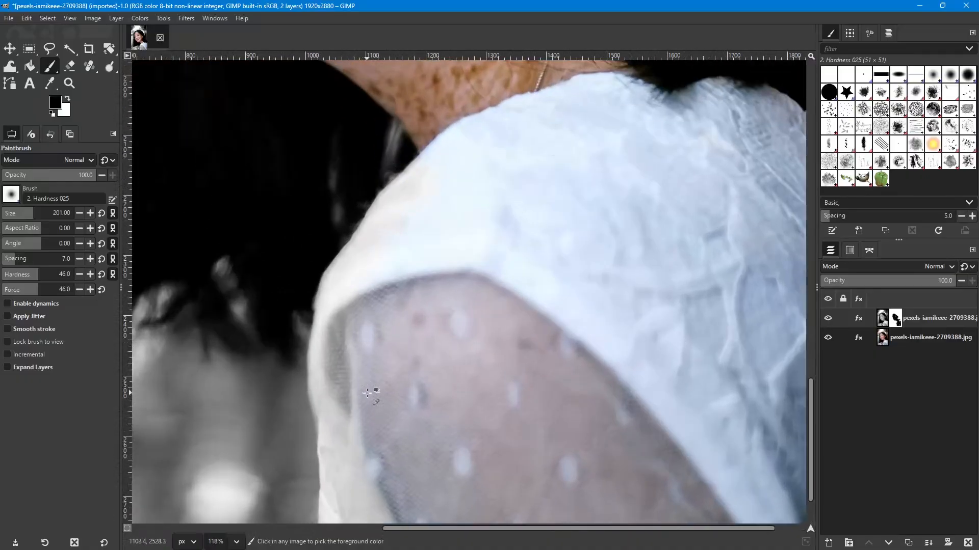
{"action": "key", "text": "bracketleft"}
{"action": "key", "text": "bracketleft"}
{"action": "key", "text": "bracketleft"}
{"action": "key", "text": "bracketleft"}
{"action": "key", "text": "bracketleft"}
{"action": "key", "text": "bracketleft"}
{"action": "key", "text": "bracketleft"}
{"action": "key", "text": "bracketleft"}
{"action": "key", "text": "bracketleft"}
{"action": "key", "text": "bracketleft"}
{"action": "key", "text": "bracketleft"}
{"action": "key", "text": "bracketleft"}
{"action": "key", "text": "bracketleft"}
{"action": "key", "text": "bracketleft"}
{"action": "key", "text": "bracketleft"}
{"action": "key", "text": "bracketleft"}
{"action": "key", "text": "bracketleft"}
{"action": "key", "text": "bracketleft"}
{"action": "key", "text": "bracketleft"}
{"action": "key", "text": "bracketleft"}
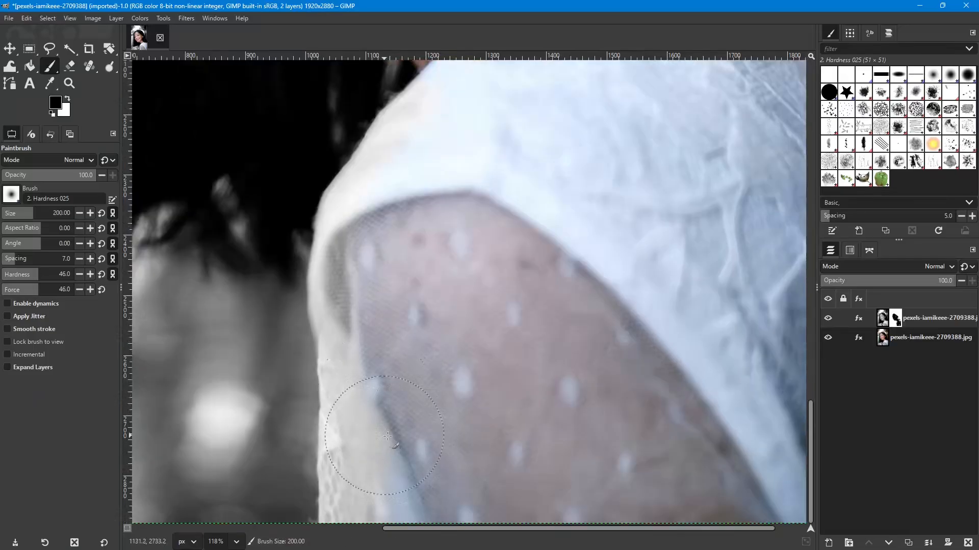
{"action": "key", "text": "bracketleft"}
{"action": "key", "text": "bracketleft"}
{"action": "key", "text": "bracketleft"}
{"action": "key", "text": "bracketleft"}
{"action": "key", "text": "bracketleft"}
{"action": "key", "text": "bracketleft"}
{"action": "key", "text": "bracketleft"}
{"action": "key", "text": "bracketleft"}
{"action": "key", "text": "bracketleft"}
{"action": "key", "text": "bracketleft"}
{"action": "key", "text": "bracketleft"}
{"action": "key", "text": "bracketleft"}
{"action": "key", "text": "bracketleft"}
{"action": "key", "text": "bracketleft"}
{"action": "key", "text": "bracketleft"}
{"action": "key", "text": "bracketleft"}
{"action": "key", "text": "bracketleft"}
{"action": "key", "text": "bracketleft"}
{"action": "key", "text": "bracketleft"}
{"action": "key", "text": "bracketleft"}
{"action": "key", "text": "bracketleft"}
{"action": "key", "text": "bracketleft"}
{"action": "key", "text": "bracketleft"}
{"action": "key", "text": "bracketleft"}
{"action": "key", "text": "bracketleft"}
{"action": "key", "text": "bracketleft"}
{"action": "key", "text": "bracketleft"}
{"action": "key", "text": "bracketleft"}
{"action": "key", "text": "bracketleft"}
{"action": "key", "text": "bracketleft"}
{"action": "key", "text": "bracketleft"}
{"action": "key", "text": "bracketleft"}
{"action": "key", "text": "bracketleft"}
{"action": "key", "text": "bracketleft"}
{"action": "key", "text": "bracketleft"}
{"action": "key", "text": "bracketleft"}
{"action": "key", "text": "bracketleft"}
{"action": "key", "text": "bracketleft"}
{"action": "key", "text": "bracketleft"}
{"action": "key", "text": "bracketleft"}
{"action": "key", "text": "bracketleft"}
{"action": "key", "text": "bracketleft"}
{"action": "key", "text": "bracketleft"}
{"action": "key", "text": "bracketleft"}
{"action": "key", "text": "bracketleft"}
{"action": "key", "text": "bracketleft"}
{"action": "key", "text": "bracketleft"}
{"action": "key", "text": "bracketleft"}
{"action": "key", "text": "bracketleft"}
{"action": "key", "text": "bracketleft"}
{"action": "key", "text": "bracketleft"}
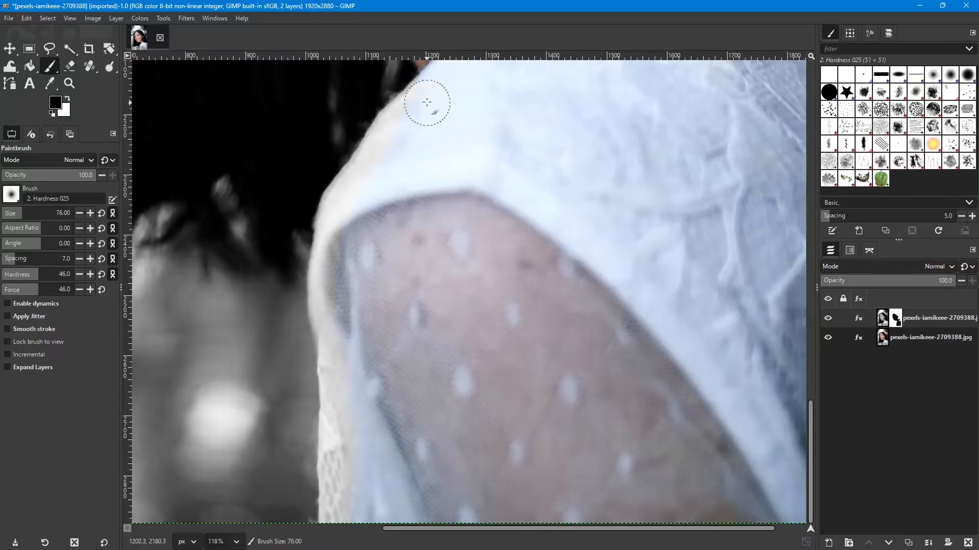
- Reduce the brush to 36 and paint the mask along the front shoulder edge against the dark hair
{"action": "key", "text": "bracketleft"}
{"action": "key", "text": "bracketleft"}
{"action": "key", "text": "bracketleft"}
{"action": "key", "text": "bracketleft"}
{"action": "key", "text": "bracketleft"}
{"action": "key", "text": "bracketleft"}
{"action": "key", "text": "bracketleft"}
{"action": "key", "text": "bracketleft"}
{"action": "key", "text": "bracketleft"}
{"action": "key", "text": "bracketleft"}
{"action": "key", "text": "bracketleft"}
{"action": "key", "text": "bracketleft"}
{"action": "key", "text": "bracketleft"}
{"action": "key", "text": "bracketleft"}
{"action": "key", "text": "bracketleft"}
{"action": "key", "text": "bracketleft"}
{"action": "key", "text": "bracketleft"}
{"action": "key", "text": "bracketleft"}
{"action": "key", "text": "bracketleft"}
{"action": "key", "text": "bracketleft"}
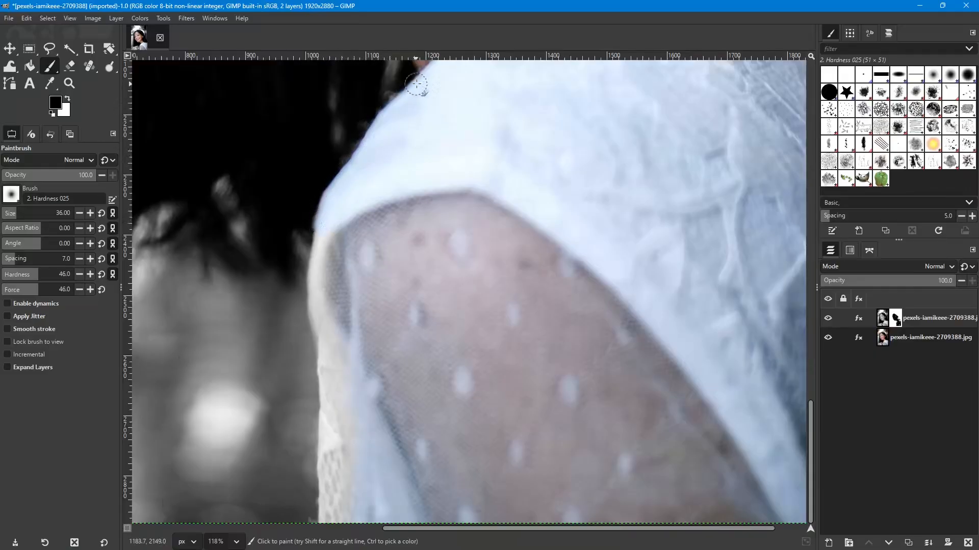
- Reduce the brush to 11 and paint the mask along the outer edge of the shoulder and sleeve
{"action": "scroll", "coordinate": [323, 320], "scroll_direction": "up", "scroll_amount": 4}
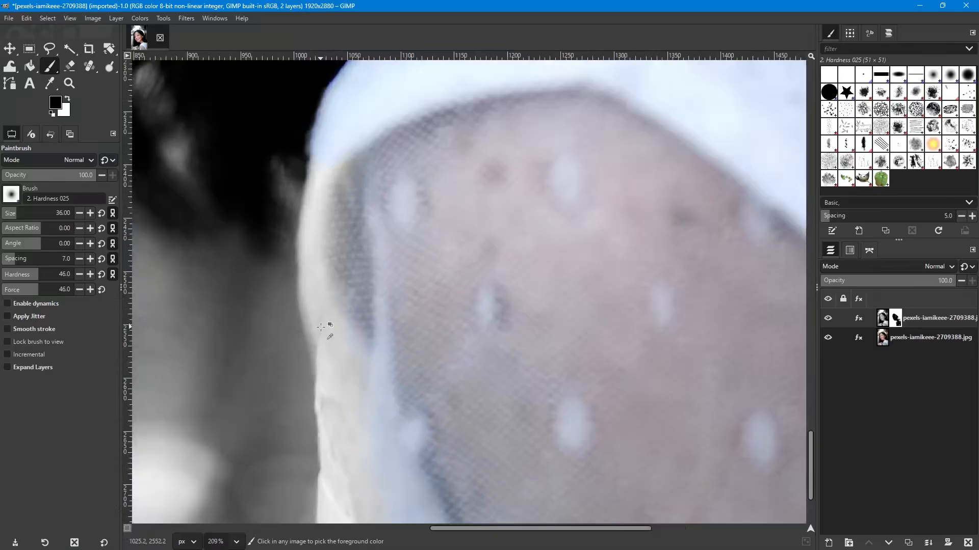
{"action": "scroll", "coordinate": [321, 325], "scroll_direction": "up", "scroll_amount": 3}
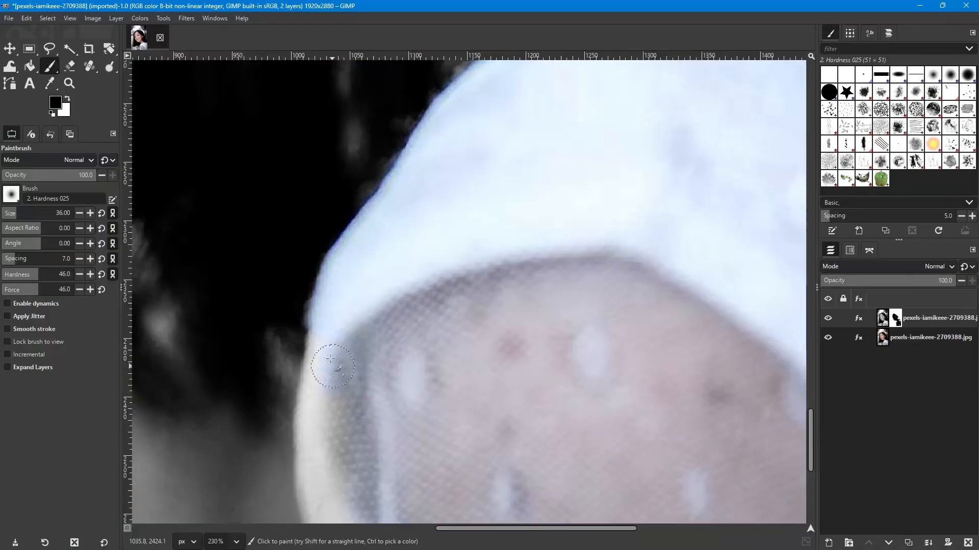
{"action": "key", "text": "bracketleft"}
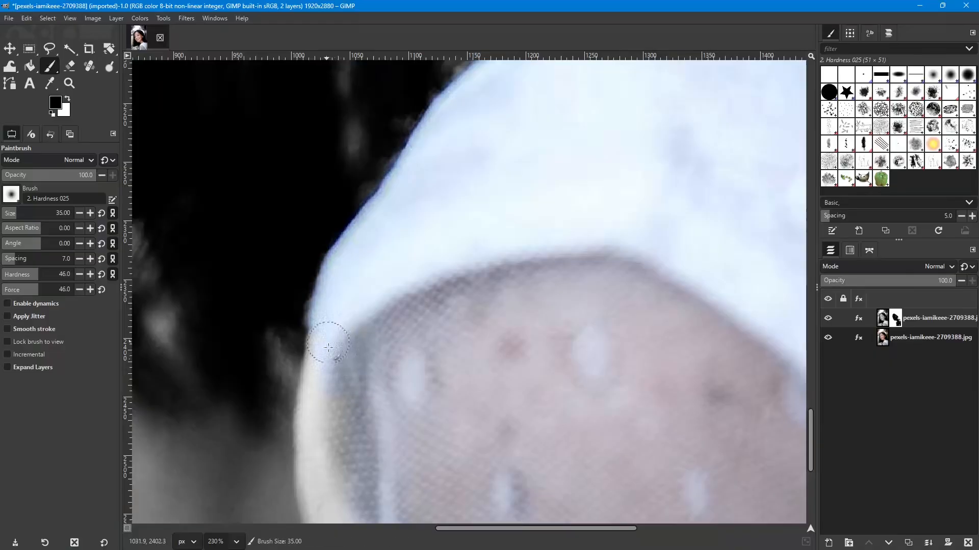
{"action": "key", "text": "bracketleft"}
{"action": "key", "text": "bracketleft"}
{"action": "key", "text": "bracketleft"}
{"action": "key", "text": "bracketleft"}
{"action": "key", "text": "bracketleft"}
{"action": "key", "text": "bracketleft"}
{"action": "key", "text": "bracketleft"}
{"action": "key", "text": "bracketleft"}
{"action": "key", "text": "bracketleft"}
{"action": "key", "text": "bracketleft"}
{"action": "key", "text": "bracketleft"}
{"action": "key", "text": "bracketleft"}
{"action": "key", "text": "bracketleft"}
{"action": "key", "text": "bracketleft"}
{"action": "key", "text": "bracketleft"}
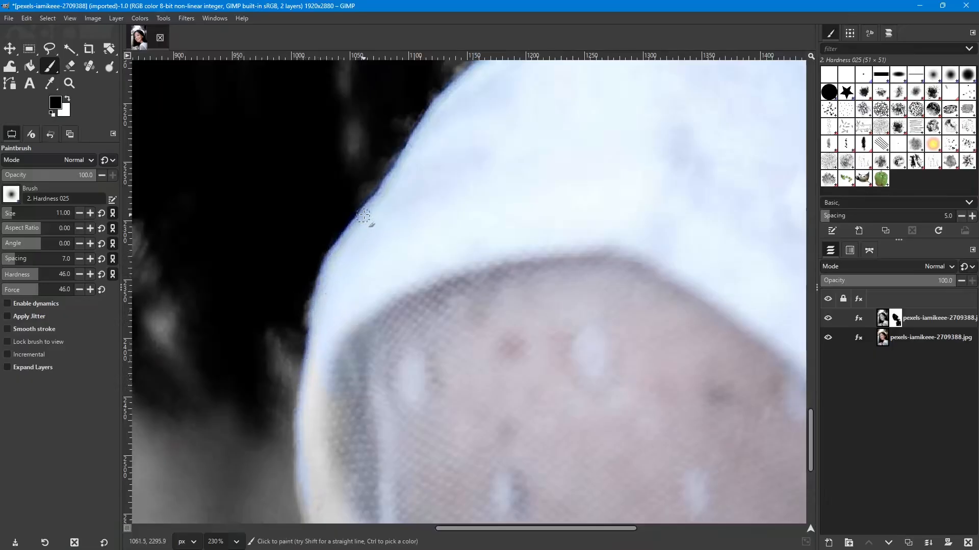
{"action": "scroll", "coordinate": [364, 214], "scroll_direction": "down", "scroll_amount": 6}
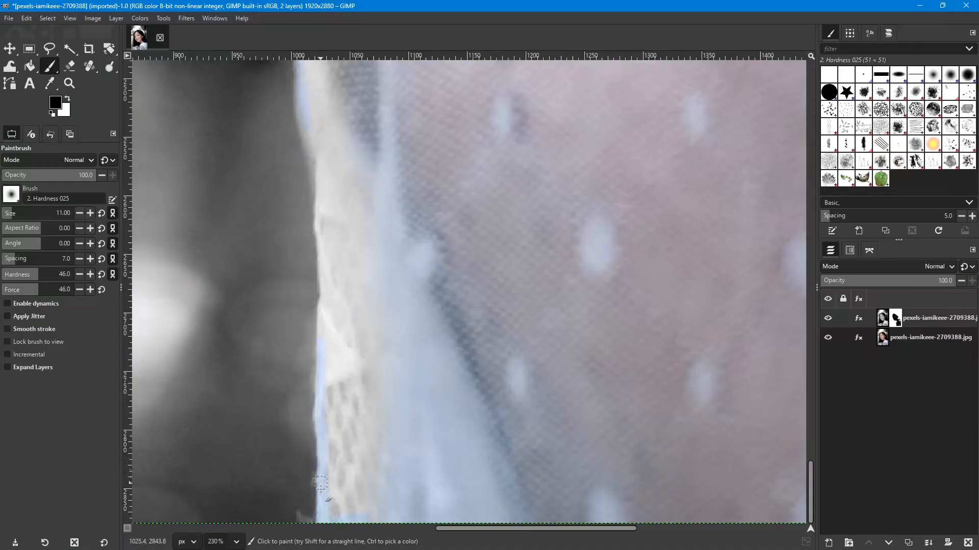
{"action": "scroll", "coordinate": [329, 505], "scroll_direction": "up", "scroll_amount": 3}
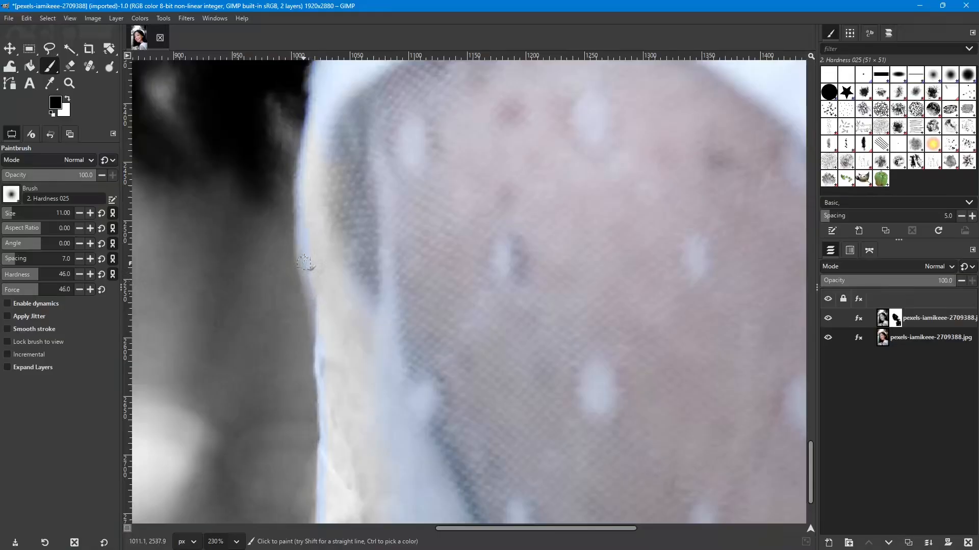
- Enlarge the brush to 40 and paint the mask over the remaining gray strip of the sleeve and its lace trim
{"action": "key", "text": "bracketleft"}
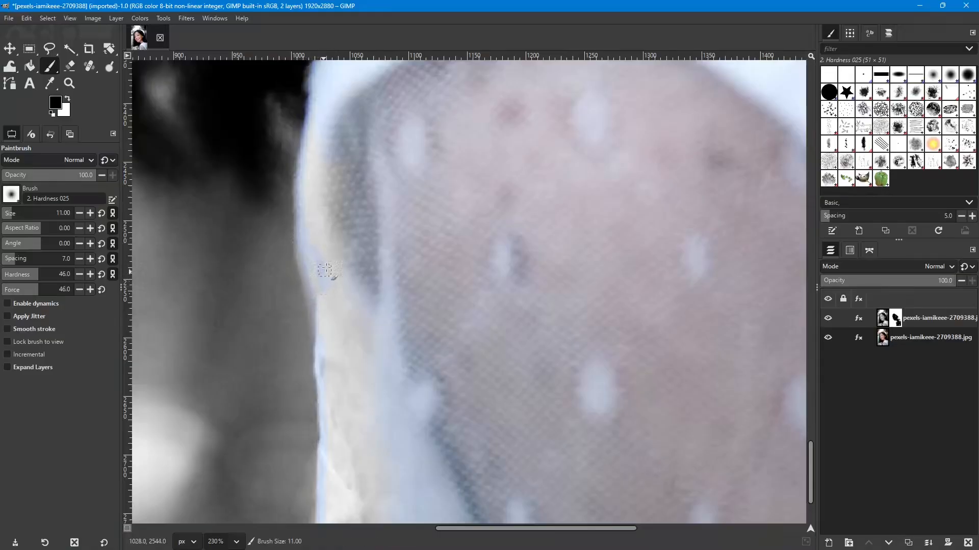
{"action": "key", "text": "bracketright"}
{"action": "key", "text": "bracketright"}
{"action": "key", "text": "bracketright"}
{"action": "key", "text": "bracketright"}
{"action": "key", "text": "bracketright"}
{"action": "key", "text": "bracketright"}
{"action": "key", "text": "bracketright"}
{"action": "key", "text": "bracketright"}
{"action": "key", "text": "bracketright"}
{"action": "key", "text": "bracketright"}
{"action": "key", "text": "bracketright"}
{"action": "key", "text": "bracketright"}
{"action": "key", "text": "bracketright"}
{"action": "key", "text": "bracketright"}
{"action": "key", "text": "bracketright"}
{"action": "key", "text": "bracketright"}
{"action": "key", "text": "bracketright"}
{"action": "key", "text": "bracketright"}
{"action": "key", "text": "bracketright"}
{"action": "key", "text": "bracketright"}
{"action": "mouse_move", "coordinate": [319, 235]}
{"action": "left_mouse_down"}
{"action": "mouse_move", "coordinate": [341, 297]}
{"action": "mouse_move", "coordinate": [320, 262]}
{"action": "mouse_move", "coordinate": [337, 351]}
{"action": "mouse_move", "coordinate": [365, 316]}
{"action": "left_mouse_up"}
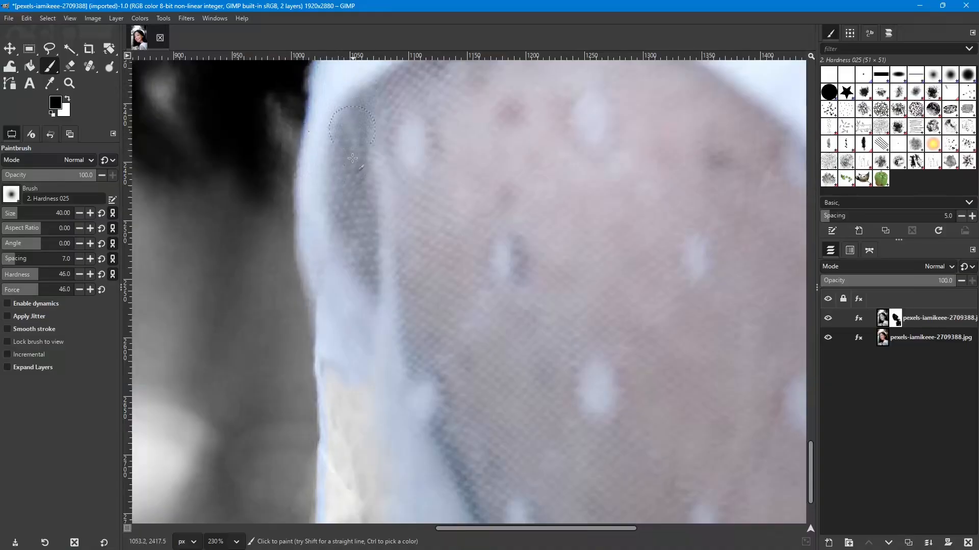
{"action": "scroll", "coordinate": [371, 219], "scroll_direction": "down", "scroll_amount": 3}
{"action": "mouse_move", "coordinate": [359, 271]}
{"action": "left_mouse_down"}
{"action": "mouse_move", "coordinate": [369, 338]}
{"action": "mouse_move", "coordinate": [383, 242]}
{"action": "mouse_move", "coordinate": [377, 215]}
{"action": "mouse_move", "coordinate": [347, 282]}
{"action": "mouse_move", "coordinate": [352, 208]}
{"action": "mouse_move", "coordinate": [345, 239]}
{"action": "mouse_move", "coordinate": [337, 230]}
{"action": "mouse_move", "coordinate": [348, 371]}
{"action": "mouse_move", "coordinate": [334, 494]}
{"action": "left_mouse_up"}
{"action": "mouse_move", "coordinate": [365, 463]}
{"action": "left_mouse_down"}
{"action": "mouse_move", "coordinate": [378, 371]}
{"action": "mouse_move", "coordinate": [379, 468]}
{"action": "mouse_move", "coordinate": [388, 361]}
{"action": "mouse_move", "coordinate": [384, 512]}
{"action": "left_mouse_up"}
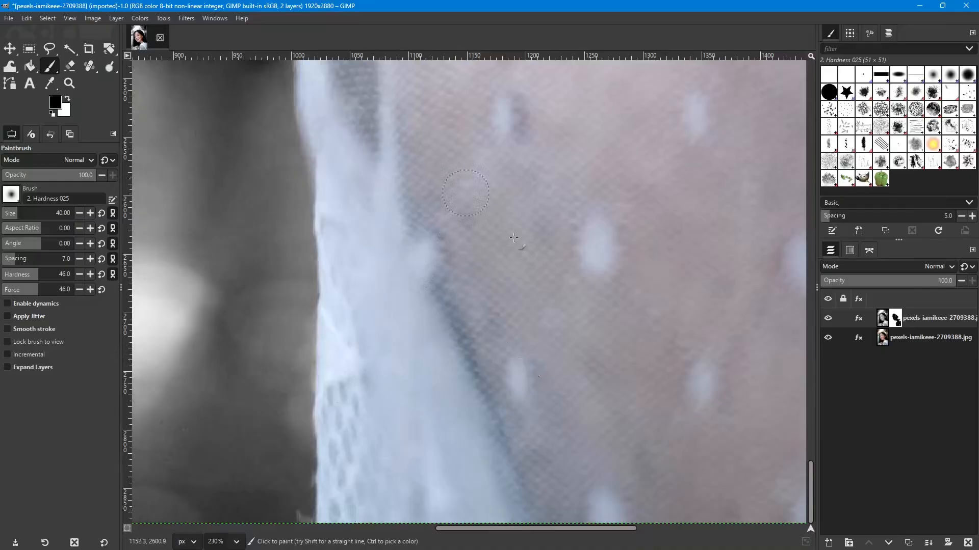
- Enlarge the brush to 85 and paint the mask over the dark hair beside the cheek and chin
{"action": "scroll", "coordinate": [545, 282], "scroll_direction": "down", "scroll_amount": 6, "text": "ctrl"}
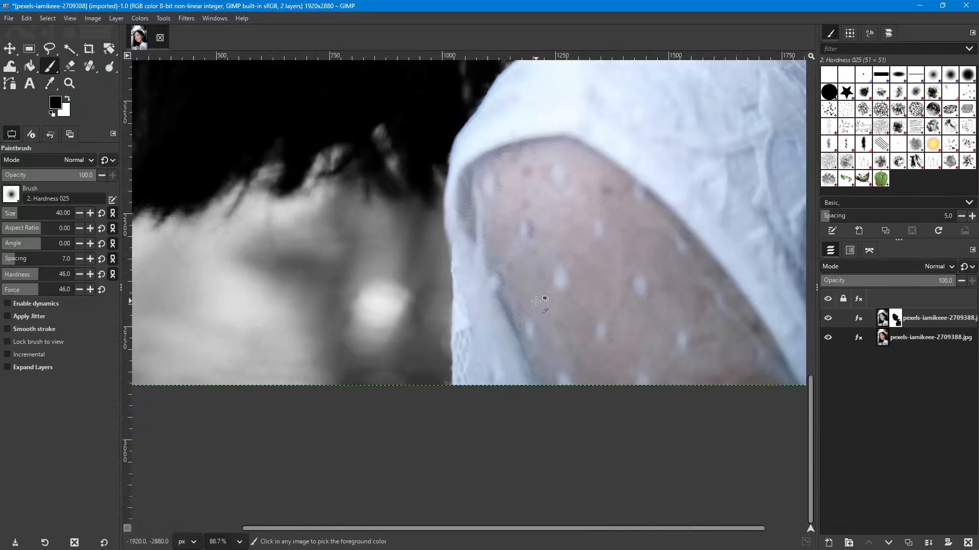
{"action": "scroll", "coordinate": [535, 303], "scroll_direction": "down", "scroll_amount": 2, "text": "ctrl"}
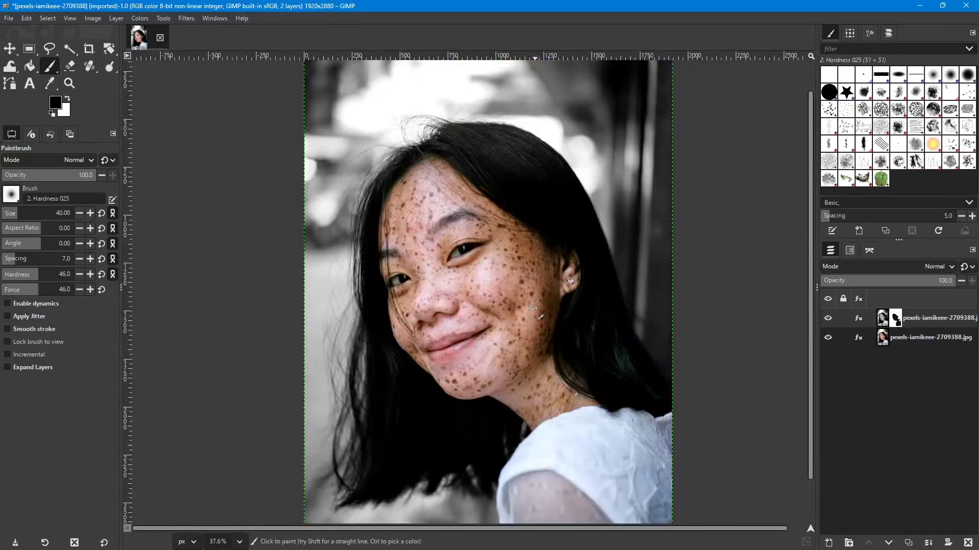
{"action": "scroll", "coordinate": [422, 442], "scroll_direction": "up", "scroll_amount": 5, "text": "ctrl"}
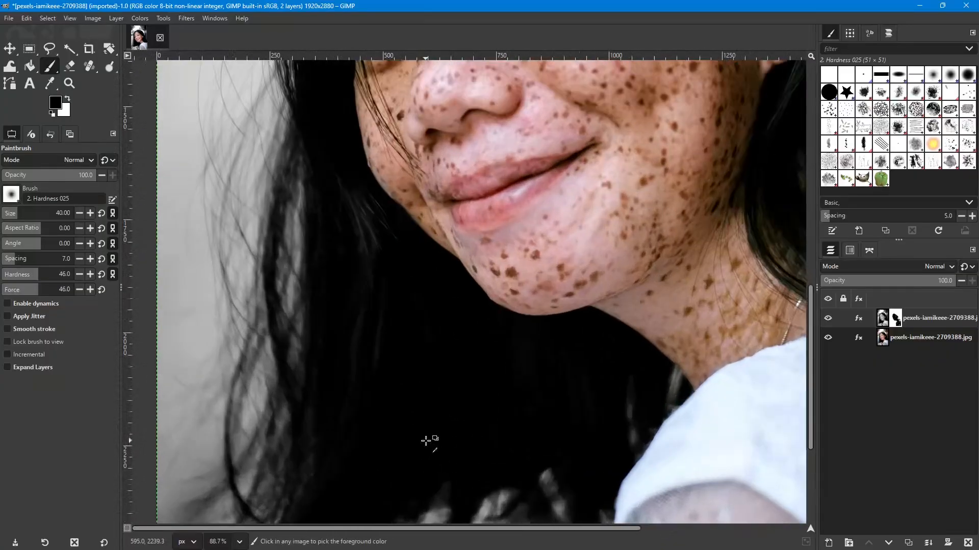
{"action": "scroll", "coordinate": [325, 430], "scroll_direction": "up", "scroll_amount": 2, "text": "ctrl"}
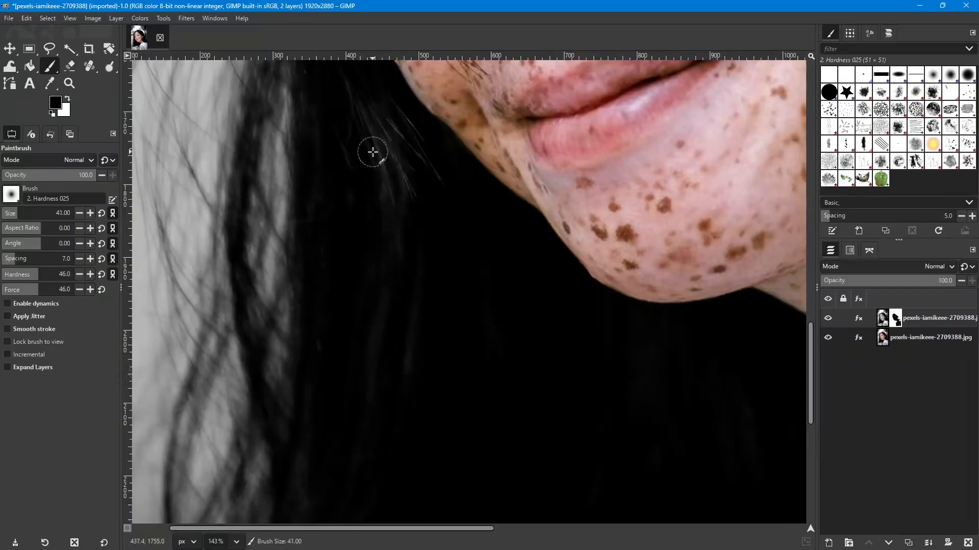
{"action": "key", "text": "bracketright"}
{"action": "key", "text": "bracketright"}
{"action": "key", "text": "bracketright"}
{"action": "key", "text": "bracketright"}
{"action": "key", "text": "bracketright"}
{"action": "key", "text": "bracketright"}
{"action": "key", "text": "bracketright"}
{"action": "key", "text": "bracketright"}
{"action": "key", "text": "bracketright"}
{"action": "key", "text": "bracketright"}
{"action": "key", "text": "bracketright"}
{"action": "key", "text": "bracketright"}
{"action": "key", "text": "bracketright"}
{"action": "key", "text": "bracketright"}
{"action": "key", "text": "bracketright"}
{"action": "key", "text": "bracketright"}
{"action": "key", "text": "bracketright"}
{"action": "key", "text": "bracketright"}
{"action": "key", "text": "bracketright"}
{"action": "key", "text": "bracketright"}
{"action": "key", "text": "bracketright"}
{"action": "key", "text": "bracketright"}
{"action": "key", "text": "bracketright"}
{"action": "key", "text": "bracketright"}
{"action": "key", "text": "bracketright"}
{"action": "key", "text": "bracketright"}
{"action": "key", "text": "bracketright"}
{"action": "key", "text": "bracketright"}
{"action": "key", "text": "bracketright"}
{"action": "key", "text": "bracketright"}
{"action": "key", "text": "bracketright"}
{"action": "key", "text": "bracketright"}
{"action": "key", "text": "bracketright"}
{"action": "mouse_move", "coordinate": [350, 99]}
{"action": "left_mouse_down"}
{"action": "mouse_move", "coordinate": [414, 221]}
{"action": "mouse_move", "coordinate": [407, 163]}
{"action": "mouse_move", "coordinate": [366, 98]}
{"action": "mouse_move", "coordinate": [394, 126]}
{"action": "mouse_move", "coordinate": [449, 227]}
{"action": "mouse_move", "coordinate": [402, 131]}
{"action": "mouse_move", "coordinate": [451, 193]}
{"action": "mouse_move", "coordinate": [442, 155]}
{"action": "mouse_move", "coordinate": [493, 219]}
{"action": "mouse_move", "coordinate": [431, 167]}
{"action": "mouse_move", "coordinate": [383, 82]}
{"action": "mouse_move", "coordinate": [367, 130]}
{"action": "mouse_move", "coordinate": [343, 92]}
{"action": "mouse_move", "coordinate": [322, 176]}
{"action": "mouse_move", "coordinate": [314, 100]}
{"action": "mouse_move", "coordinate": [330, 207]}
{"action": "mouse_move", "coordinate": [322, 393]}
{"action": "mouse_move", "coordinate": [335, 249]}
{"action": "mouse_move", "coordinate": [333, 344]}
{"action": "left_mouse_up"}
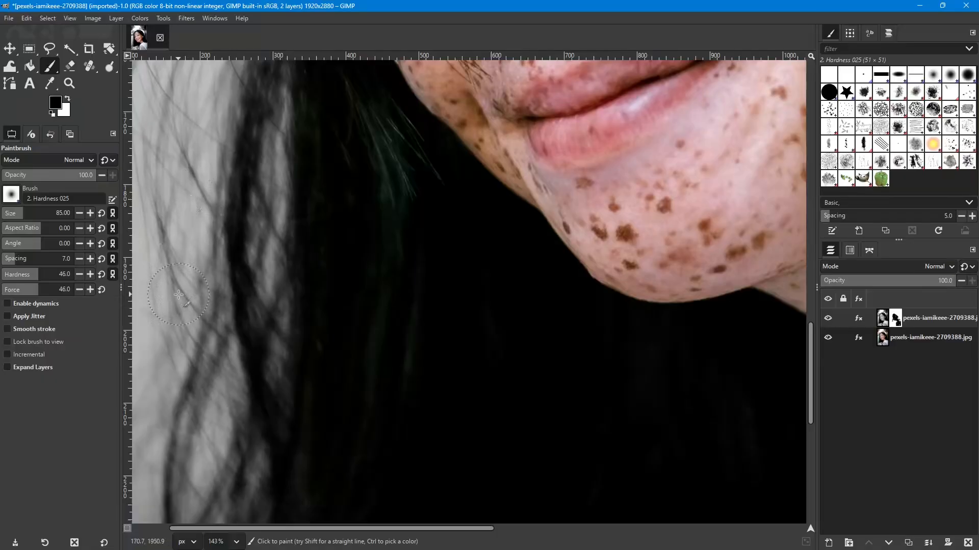
- Try painting the mask over the loose outer hair strands and the background between them with the 85 brush
{"action": "scroll", "coordinate": [219, 300], "scroll_direction": "left", "scroll_amount": 3}
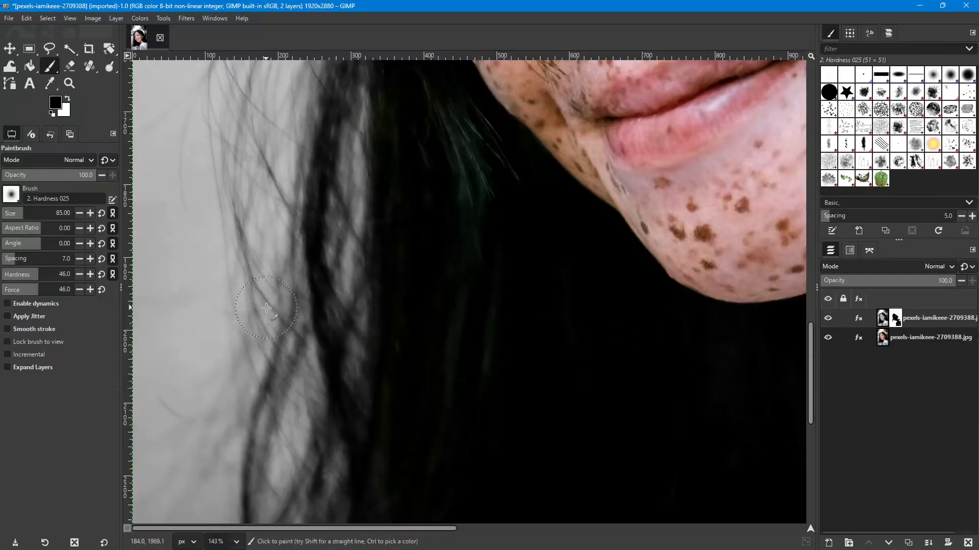
{"action": "mouse_move", "coordinate": [292, 326]}
{"action": "left_mouse_down"}
{"action": "mouse_move", "coordinate": [288, 338]}
{"action": "mouse_move", "coordinate": [298, 303]}
{"action": "mouse_move", "coordinate": [279, 372]}
{"action": "left_mouse_up"}
{"action": "mouse_move", "coordinate": [280, 331]}
{"action": "left_mouse_down"}
{"action": "mouse_move", "coordinate": [313, 234]}
{"action": "mouse_move", "coordinate": [301, 244]}
{"action": "left_mouse_up"}
{"action": "scroll", "coordinate": [281, 402], "scroll_direction": "down", "scroll_amount": 3}
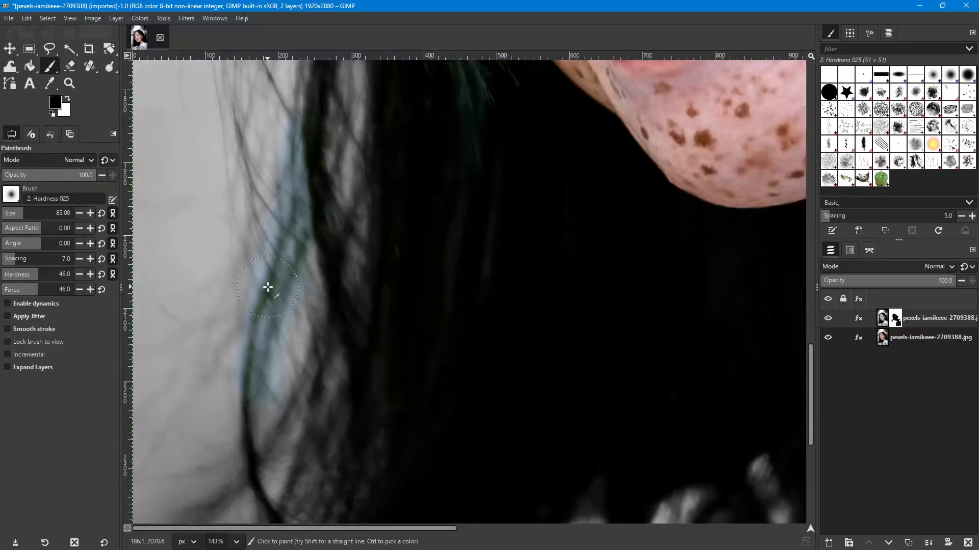
{"action": "scroll", "coordinate": [268, 288], "scroll_direction": "up", "scroll_amount": 2}
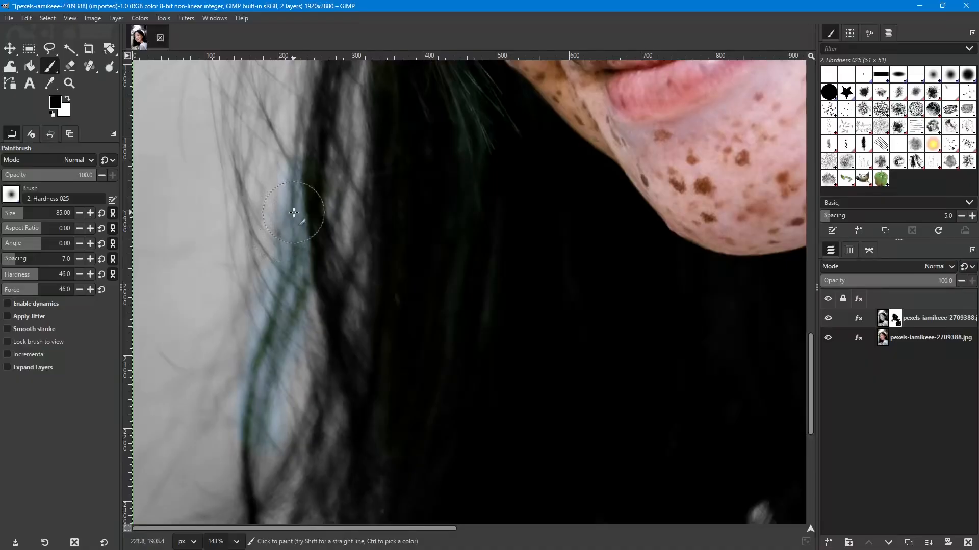
- Switch the painting color to white and paint the loose outer strands back to black and white
{"action": "left_click", "coordinate": [64, 103]}
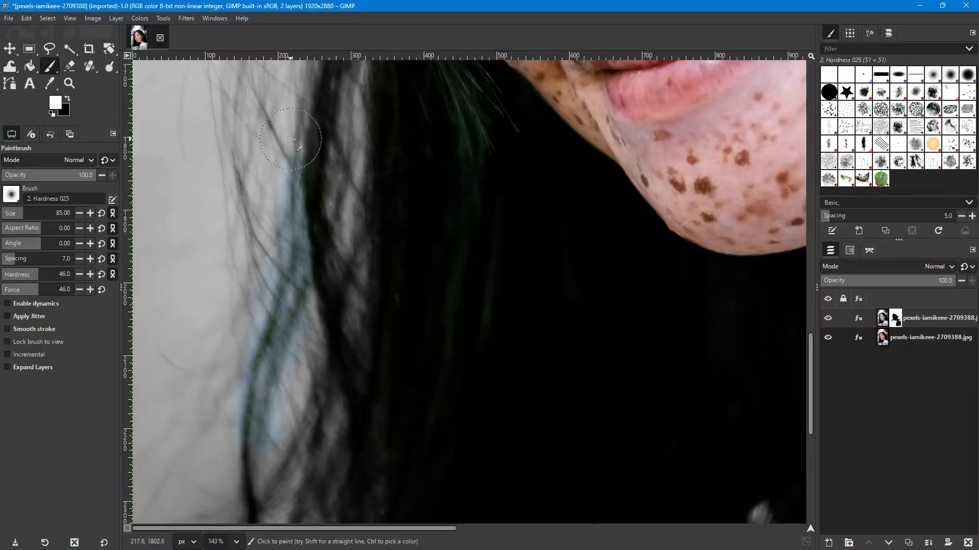
{"action": "mouse_move", "coordinate": [278, 189]}
{"action": "left_mouse_down"}
{"action": "mouse_move", "coordinate": [283, 256]}
{"action": "mouse_move", "coordinate": [297, 177]}
{"action": "mouse_move", "coordinate": [287, 296]}
{"action": "mouse_move", "coordinate": [316, 256]}
{"action": "mouse_move", "coordinate": [285, 358]}
{"action": "mouse_move", "coordinate": [268, 294]}
{"action": "mouse_move", "coordinate": [245, 483]}
{"action": "mouse_move", "coordinate": [288, 373]}
{"action": "mouse_move", "coordinate": [274, 395]}
{"action": "mouse_move", "coordinate": [279, 329]}
{"action": "left_mouse_up"}
- Reduce the brush to 15, switch back to black and paint the mask along the individual outer hair strands
{"action": "key", "text": "bracketleft"}
{"action": "key", "text": "bracketleft"}
{"action": "key", "text": "bracketleft"}
{"action": "key", "text": "bracketleft"}
{"action": "key", "text": "bracketleft"}
{"action": "key", "text": "bracketleft"}
{"action": "key", "text": "bracketleft"}
{"action": "key", "text": "bracketleft"}
{"action": "key", "text": "bracketleft"}
{"action": "key", "text": "bracketleft"}
{"action": "key", "text": "bracketleft"}
{"action": "key", "text": "bracketleft"}
{"action": "key", "text": "bracketleft"}
{"action": "key", "text": "bracketleft"}
{"action": "key", "text": "bracketleft"}
{"action": "key", "text": "bracketleft"}
{"action": "key", "text": "bracketleft"}
{"action": "key", "text": "bracketleft"}
{"action": "key", "text": "bracketleft"}
{"action": "key", "text": "bracketleft"}
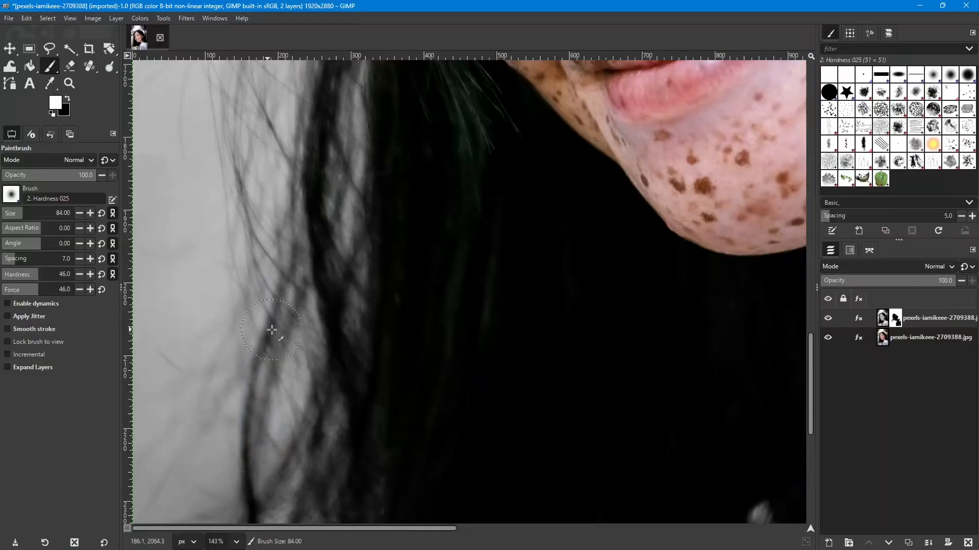
{"action": "key", "text": "bracketleft"}
{"action": "key", "text": "bracketleft"}
{"action": "key", "text": "bracketleft"}
{"action": "key", "text": "bracketleft"}
{"action": "key", "text": "bracketleft"}
{"action": "key", "text": "bracketleft"}
{"action": "key", "text": "bracketleft"}
{"action": "key", "text": "bracketleft"}
{"action": "key", "text": "bracketleft"}
{"action": "key", "text": "bracketleft"}
{"action": "key", "text": "bracketleft"}
{"action": "key", "text": "bracketleft"}
{"action": "key", "text": "bracketleft"}
{"action": "key", "text": "bracketleft"}
{"action": "key", "text": "bracketleft"}
{"action": "key", "text": "bracketleft"}
{"action": "key", "text": "bracketright"}
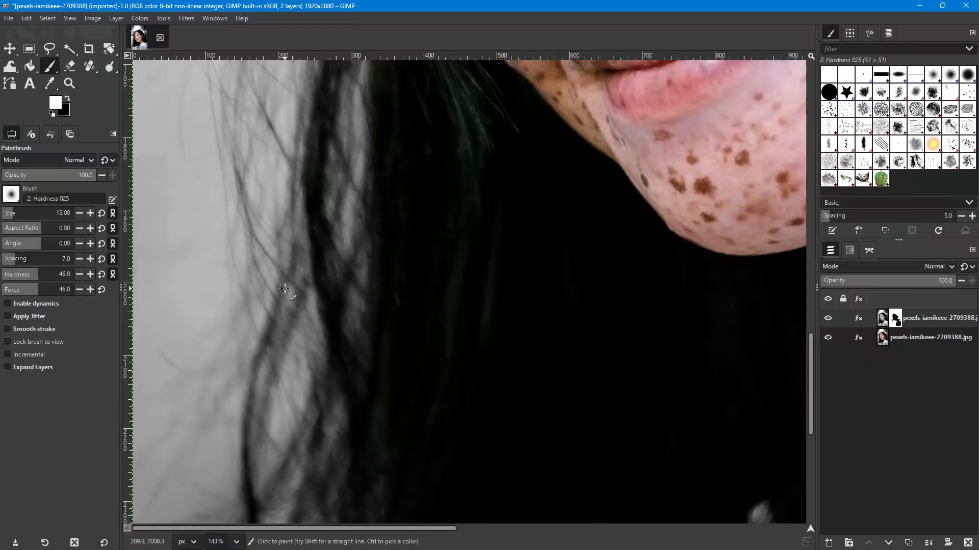
{"action": "key", "text": "x"}
{"action": "left_click_drag", "start_coordinate": [280, 300], "coordinate": [268, 338]}
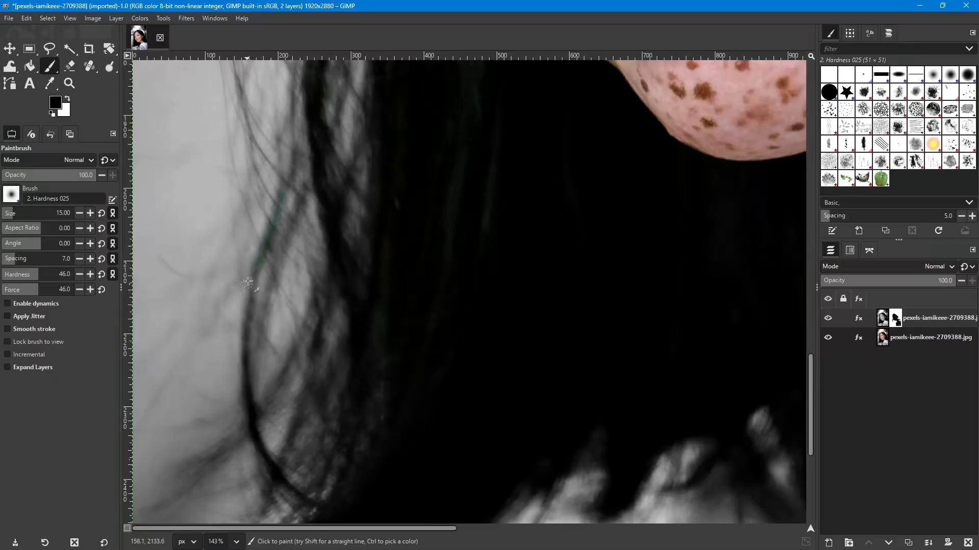
{"action": "left_click_drag", "start_coordinate": [250, 297], "coordinate": [249, 313]}
{"action": "mouse_move", "coordinate": [245, 356]}
{"action": "left_mouse_down"}
{"action": "mouse_move", "coordinate": [249, 421]}
{"action": "mouse_move", "coordinate": [249, 389]}
{"action": "mouse_move", "coordinate": [262, 418]}
{"action": "mouse_move", "coordinate": [247, 426]}
{"action": "mouse_move", "coordinate": [271, 475]}
{"action": "mouse_move", "coordinate": [279, 483]}
{"action": "mouse_move", "coordinate": [286, 473]}
{"action": "mouse_move", "coordinate": [275, 468]}
{"action": "mouse_move", "coordinate": [274, 477]}
{"action": "mouse_move", "coordinate": [338, 510]}
{"action": "mouse_move", "coordinate": [310, 507]}
{"action": "mouse_move", "coordinate": [265, 465]}
{"action": "mouse_move", "coordinate": [243, 403]}
{"action": "mouse_move", "coordinate": [250, 349]}
{"action": "left_mouse_up"}
{"action": "scroll", "coordinate": [288, 231], "scroll_direction": "up", "scroll_amount": 2}
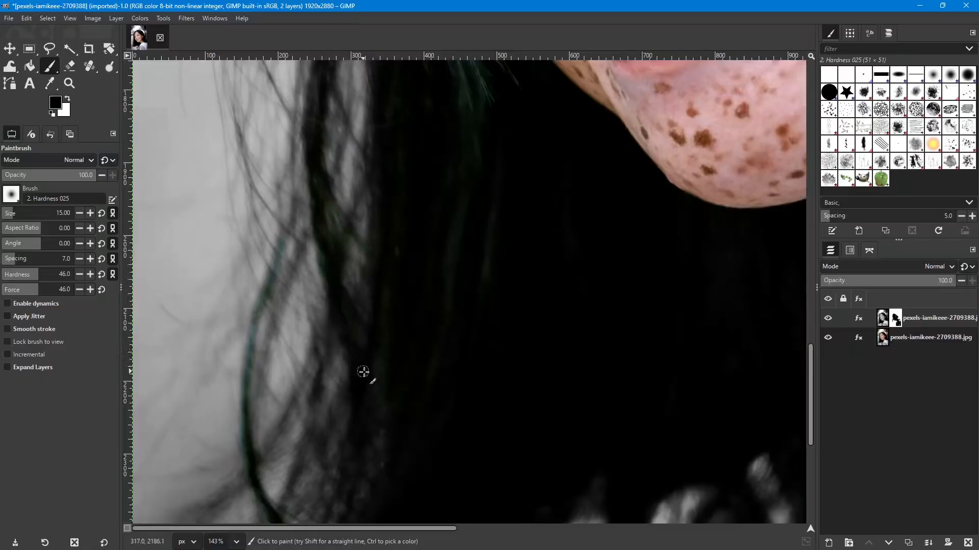
- Enlarge the brush to 176 and paint the mask in black over the hair from the crown down to its ends
{"action": "scroll", "coordinate": [594, 319], "scroll_direction": "down", "scroll_amount": 5}
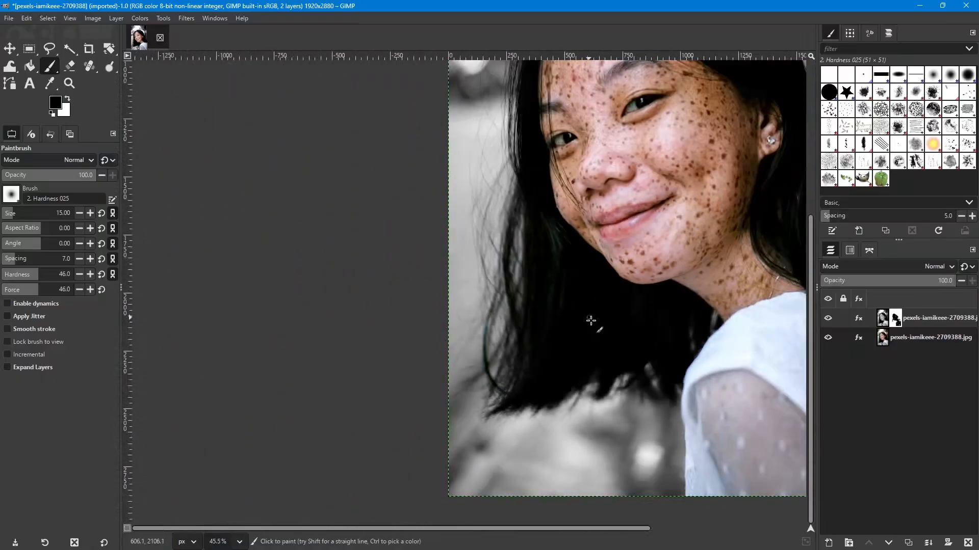
{"action": "left_click_drag", "start_coordinate": [596, 320], "coordinate": [362, 400]}
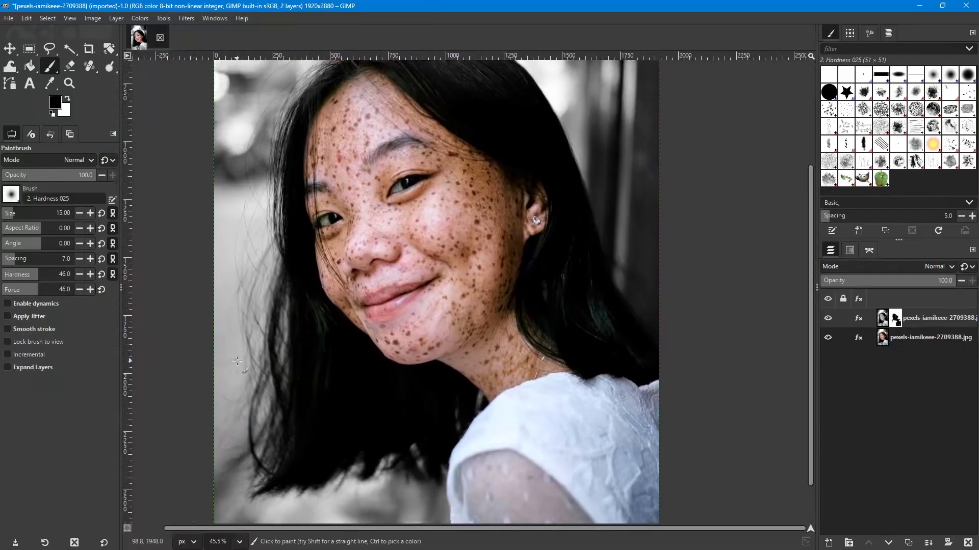
{"action": "key", "text": "bracketright"}
{"action": "key", "text": "bracketright"}
{"action": "key", "text": "bracketright"}
{"action": "key", "text": "bracketright"}
{"action": "key", "text": "bracketright"}
{"action": "key", "text": "bracketright"}
{"action": "key", "text": "bracketright"}
{"action": "key", "text": "bracketright"}
{"action": "key", "text": "bracketright"}
{"action": "key", "text": "bracketright"}
{"action": "key", "text": "bracketright"}
{"action": "key", "text": "bracketright"}
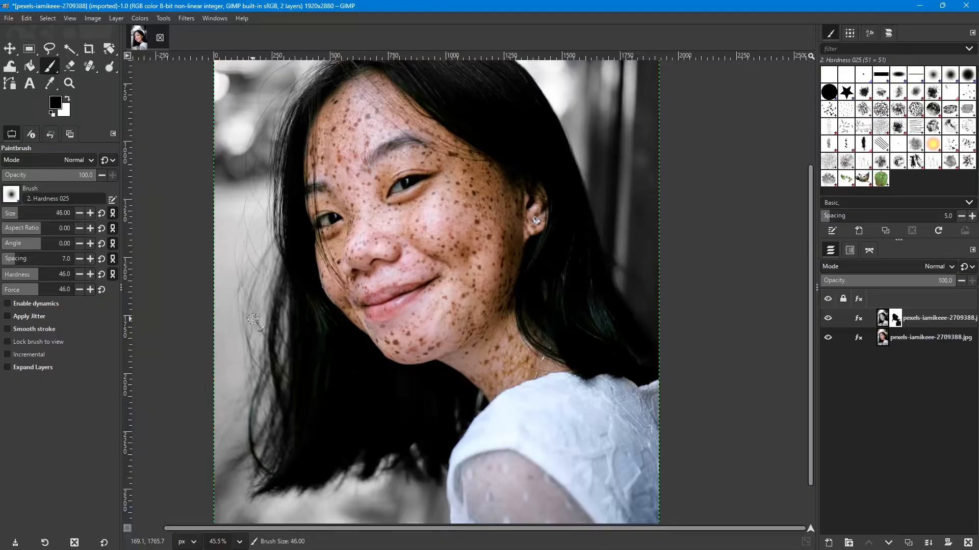
{"action": "key", "text": "bracketright"}
{"action": "key", "text": "bracketright"}
{"action": "key", "text": "bracketright"}
{"action": "key", "text": "bracketright"}
{"action": "key", "text": "bracketright"}
{"action": "key", "text": "bracketright"}
{"action": "key", "text": "bracketright"}
{"action": "key", "text": "bracketright"}
{"action": "key", "text": "bracketright"}
{"action": "key", "text": "bracketright"}
{"action": "key", "text": "bracketright"}
{"action": "key", "text": "bracketright"}
{"action": "key", "text": "bracketright"}
{"action": "key", "text": "bracketright"}
{"action": "key", "text": "bracketright"}
{"action": "key", "text": "x"}
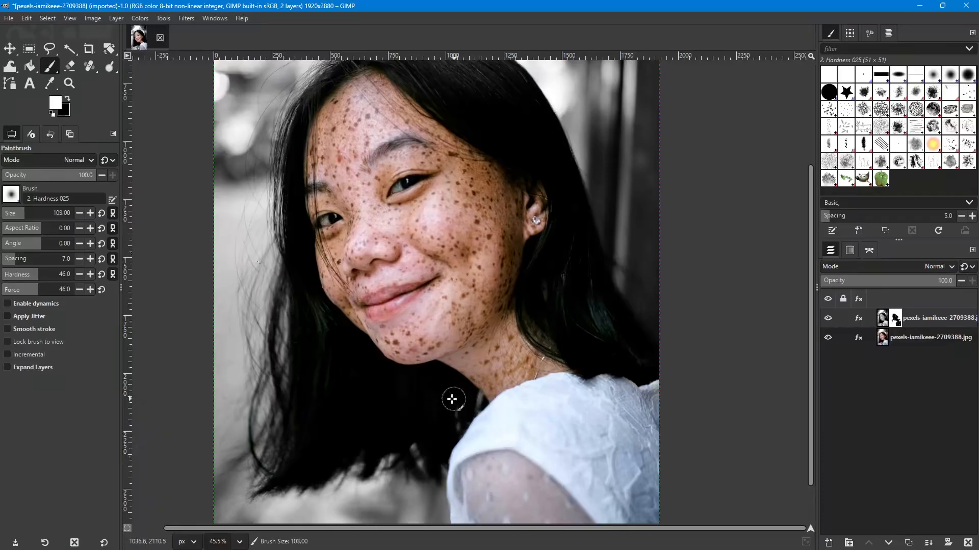
{"action": "key", "text": "bracketright"}
{"action": "key", "text": "bracketright"}
{"action": "key", "text": "bracketright"}
{"action": "key", "text": "bracketright"}
{"action": "key", "text": "bracketright"}
{"action": "key", "text": "bracketright"}
{"action": "key", "text": "bracketright"}
{"action": "key", "text": "bracketright"}
{"action": "key", "text": "bracketright"}
{"action": "key", "text": "bracketright"}
{"action": "key", "text": "bracketright"}
{"action": "key", "text": "bracketright"}
{"action": "key", "text": "bracketright"}
{"action": "key", "text": "bracketright"}
{"action": "key", "text": "bracketright"}
{"action": "key", "text": "bracketright"}
{"action": "key", "text": "bracketright"}
{"action": "key", "text": "bracketright"}
{"action": "key", "text": "bracketright"}
{"action": "key", "text": "bracketright"}
{"action": "key", "text": "bracketright"}
{"action": "key", "text": "bracketright"}
{"action": "key", "text": "bracketright"}
{"action": "key", "text": "bracketright"}
{"action": "key", "text": "bracketright"}
{"action": "key", "text": "bracketright"}
{"action": "key", "text": "bracketright"}
{"action": "key", "text": "bracketright"}
{"action": "key", "text": "bracketright"}
{"action": "key", "text": "bracketright"}
{"action": "key", "text": "bracketright"}
{"action": "key", "text": "bracketright"}
{"action": "key", "text": "bracketright"}
{"action": "key", "text": "bracketright"}
{"action": "key", "text": "bracketright"}
{"action": "key", "text": "bracketright"}
{"action": "key", "text": "bracketright"}
{"action": "key", "text": "bracketright"}
{"action": "key", "text": "bracketright"}
{"action": "key", "text": "bracketright"}
{"action": "key", "text": "x"}
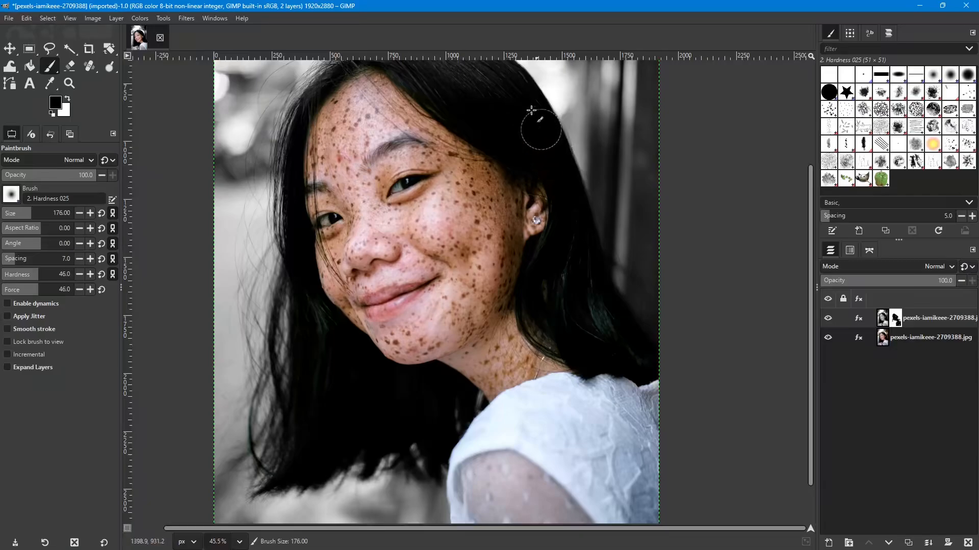
{"action": "scroll", "coordinate": [503, 100], "scroll_direction": "up", "scroll_amount": 5}
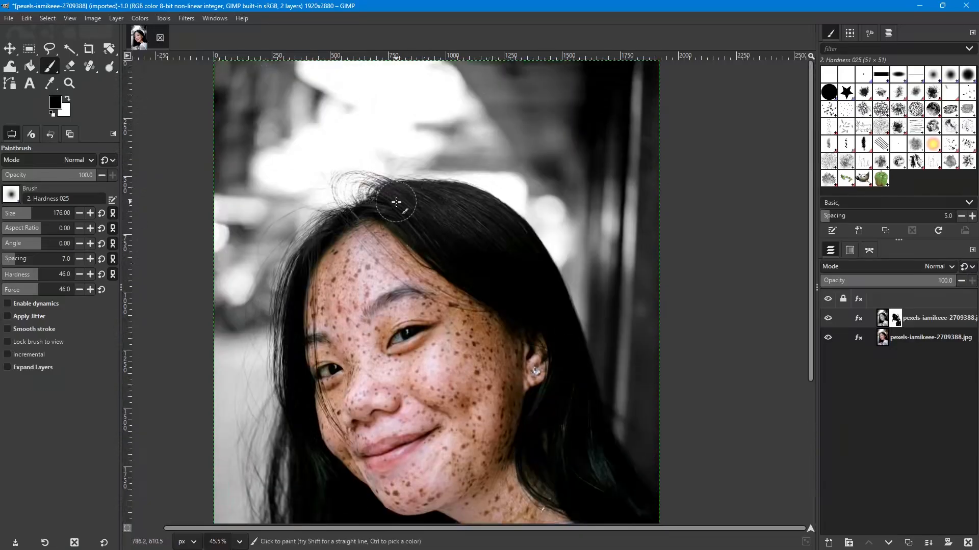
{"action": "mouse_move", "coordinate": [412, 211]}
{"action": "left_mouse_down"}
{"action": "mouse_move", "coordinate": [431, 202]}
{"action": "mouse_move", "coordinate": [500, 227]}
{"action": "mouse_move", "coordinate": [553, 326]}
{"action": "mouse_move", "coordinate": [544, 292]}
{"action": "mouse_move", "coordinate": [510, 246]}
{"action": "mouse_move", "coordinate": [414, 228]}
{"action": "mouse_move", "coordinate": [400, 213]}
{"action": "mouse_move", "coordinate": [326, 248]}
{"action": "mouse_move", "coordinate": [309, 291]}
{"action": "mouse_move", "coordinate": [307, 343]}
{"action": "left_mouse_up"}
{"action": "scroll", "coordinate": [308, 341], "scroll_direction": "down", "scroll_amount": 3}
{"action": "mouse_move", "coordinate": [313, 281]}
{"action": "left_mouse_down"}
{"action": "mouse_move", "coordinate": [312, 221]}
{"action": "mouse_move", "coordinate": [303, 295]}
{"action": "mouse_move", "coordinate": [324, 375]}
{"action": "mouse_move", "coordinate": [320, 459]}
{"action": "mouse_move", "coordinate": [384, 455]}
{"action": "mouse_move", "coordinate": [479, 481]}
{"action": "mouse_move", "coordinate": [482, 438]}
{"action": "mouse_move", "coordinate": [500, 456]}
{"action": "left_mouse_up"}
{"action": "scroll", "coordinate": [504, 412], "scroll_direction": "down", "scroll_amount": 3}
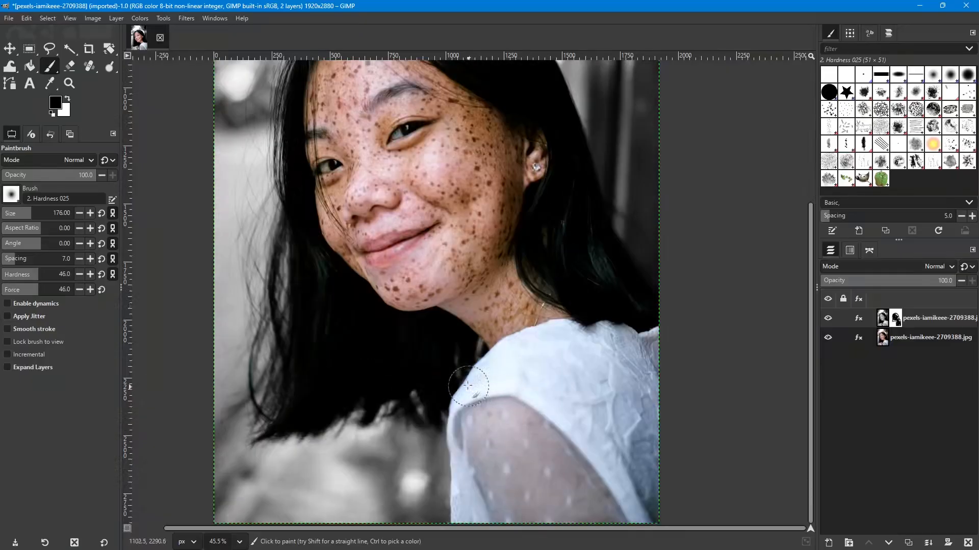
{"action": "mouse_move", "coordinate": [449, 361]}
{"action": "left_mouse_down"}
{"action": "mouse_move", "coordinate": [293, 416]}
{"action": "mouse_move", "coordinate": [305, 350]}
{"action": "mouse_move", "coordinate": [287, 400]}
{"action": "mouse_move", "coordinate": [308, 346]}
{"action": "mouse_move", "coordinate": [313, 251]}
{"action": "left_mouse_up"}
- Target the black and white layer's image instead of its mask and try a Gaussian Blur with Size X and Y at 22.50
{"action": "scroll", "coordinate": [493, 201], "scroll_direction": "down", "scroll_amount": 3}
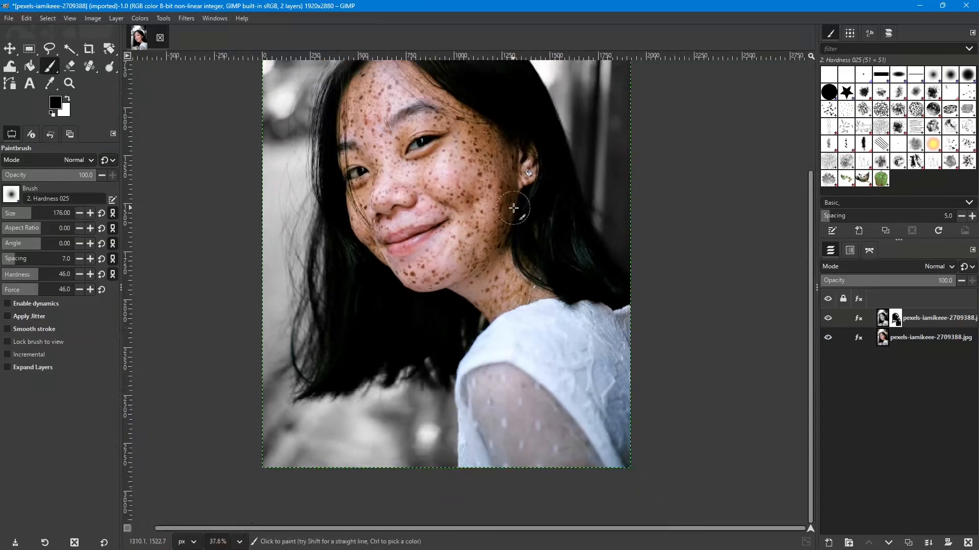
{"action": "scroll", "coordinate": [505, 260], "scroll_direction": "down", "scroll_amount": 1}
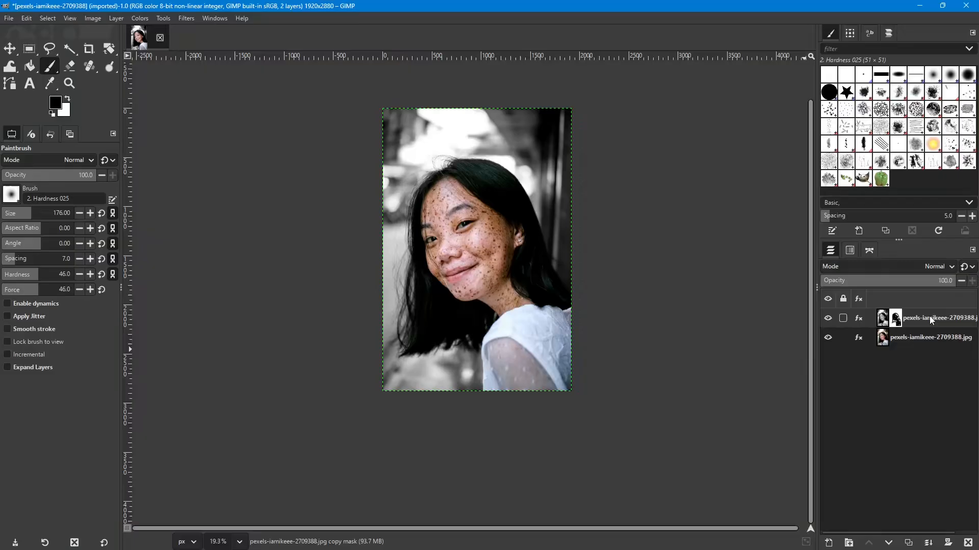
{"action": "left_click", "coordinate": [882, 320]}
{"action": "left_click", "coordinate": [184, 20]}
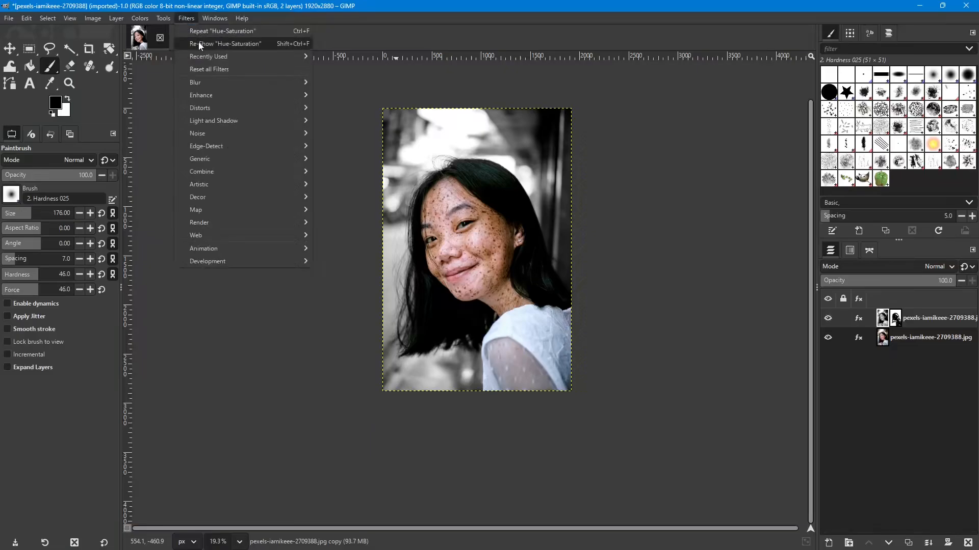
{"action": "mouse_move", "coordinate": [256, 81]}
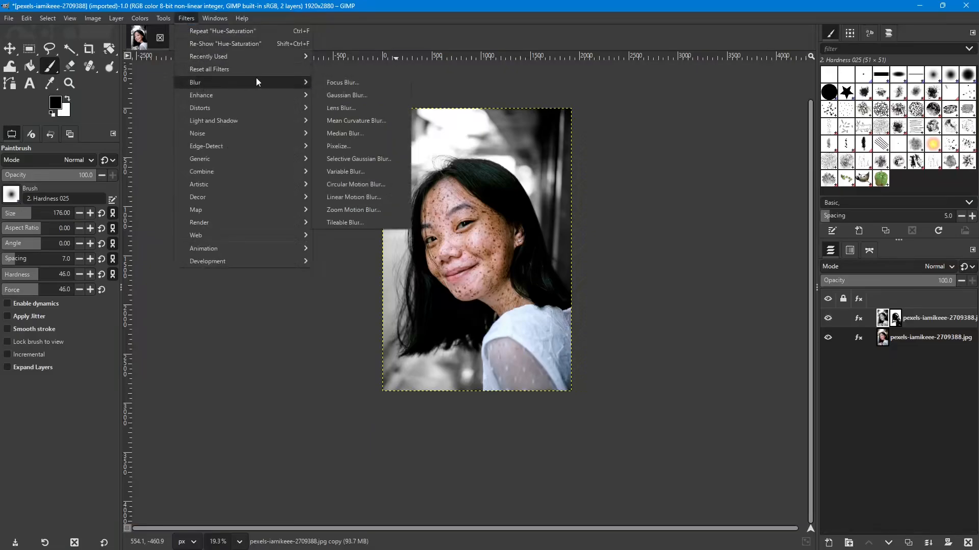
{"action": "left_click", "coordinate": [343, 96]}
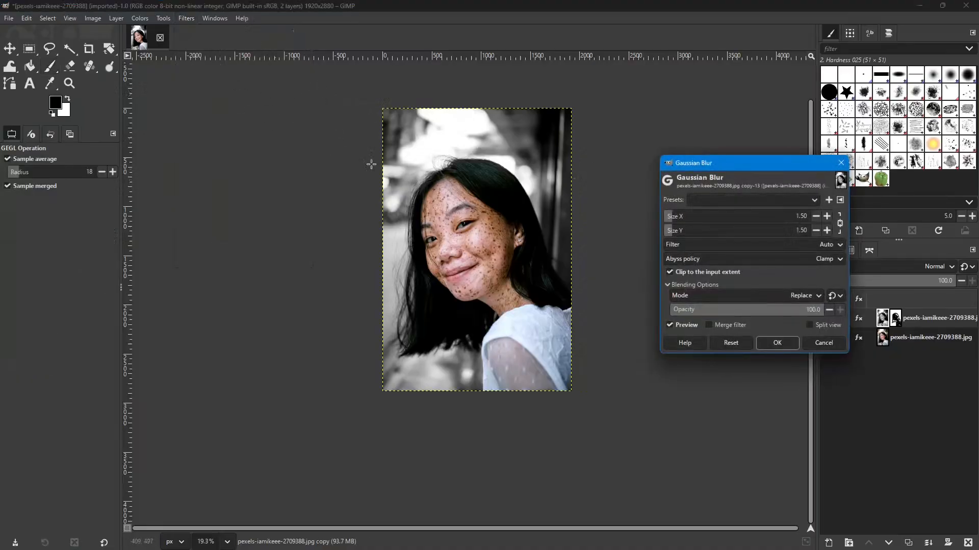
{"action": "left_click_drag", "start_coordinate": [770, 164], "coordinate": [723, 143]}
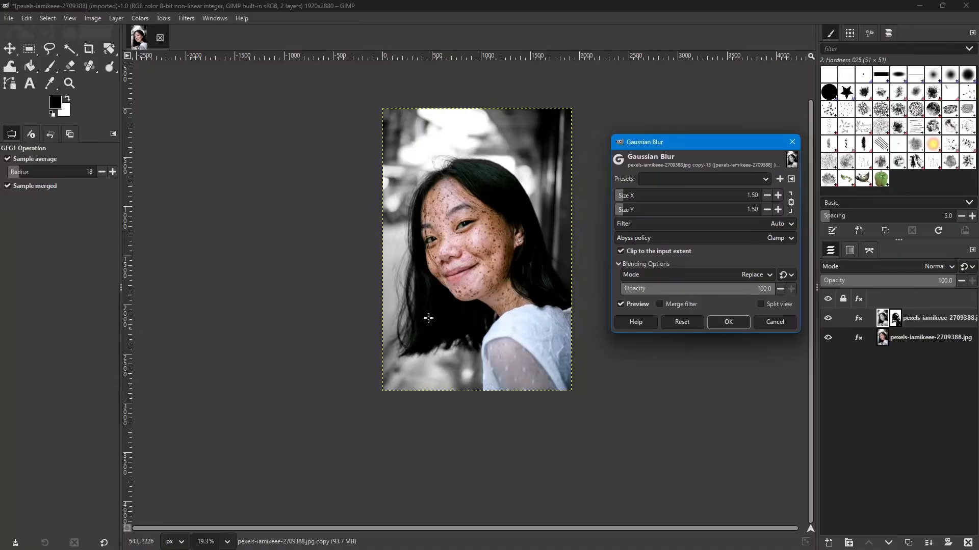
{"action": "left_click", "coordinate": [779, 195]}
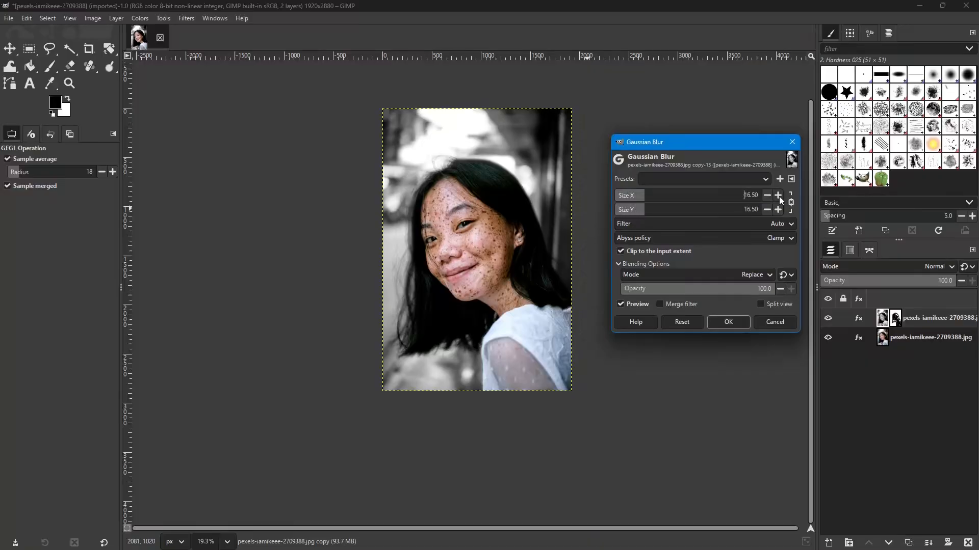
{"action": "left_click", "coordinate": [778, 195]}
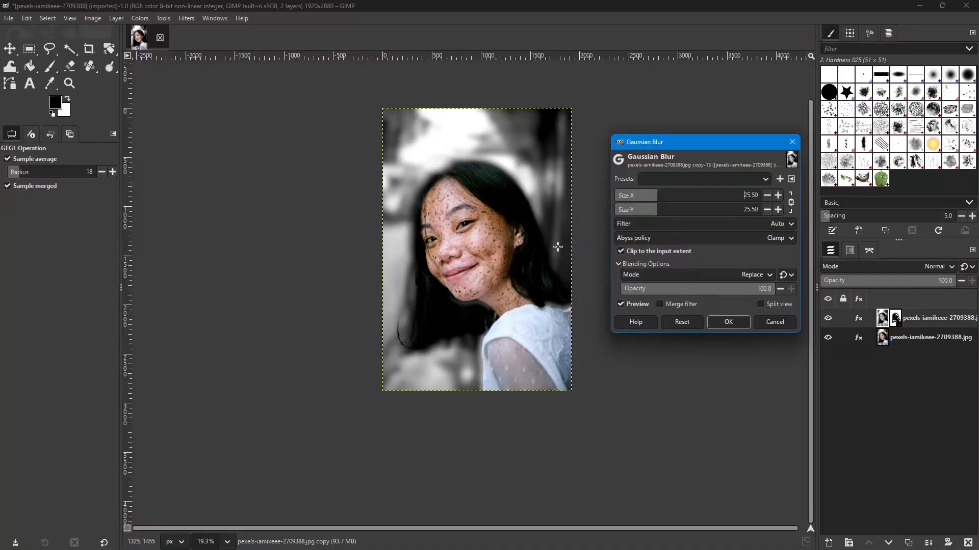
- Try the Gaussian Blur at Size X and Y 3.50 and at 73.50 to compare weak and strong background blurring
{"action": "left_click", "coordinate": [767, 196]}
{"action": "left_click", "coordinate": [767, 195]}
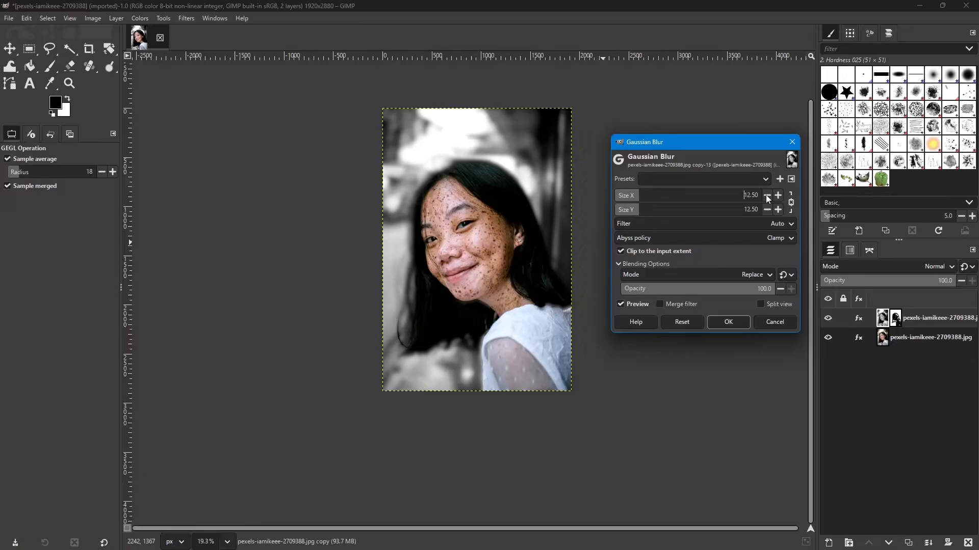
{"action": "left_click", "coordinate": [767, 196]}
{"action": "left_click", "coordinate": [767, 196]}
{"action": "left_click", "coordinate": [768, 197]}
{"action": "left_click", "coordinate": [767, 197]}
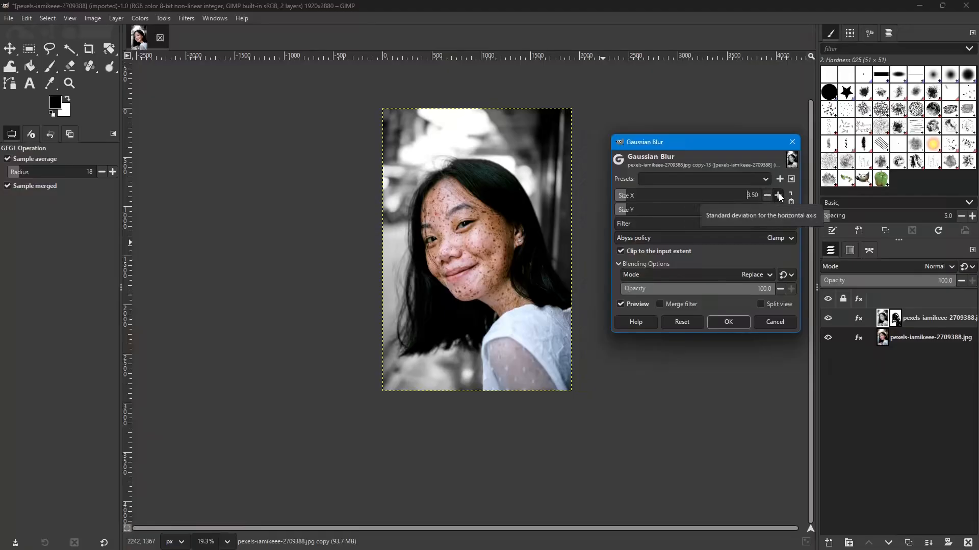
{"action": "left_click", "coordinate": [779, 197]}
{"action": "left_click", "coordinate": [779, 196]}
{"action": "left_click", "coordinate": [779, 196]}
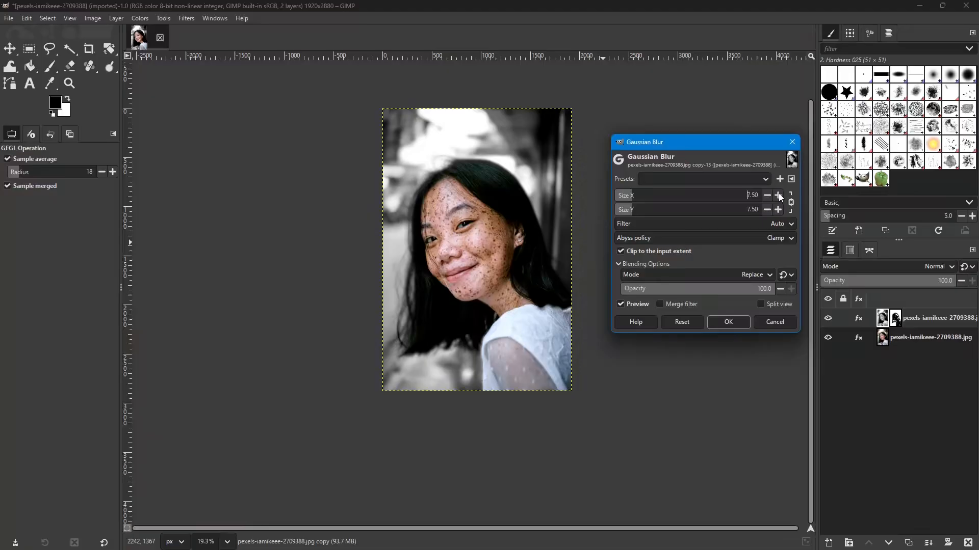
{"action": "left_click", "coordinate": [779, 196]}
{"action": "left_click", "coordinate": [779, 196]}
{"action": "left_click", "coordinate": [779, 196]}
{"action": "left_click", "coordinate": [778, 196]}
{"action": "left_click", "coordinate": [779, 196]}
{"action": "left_click", "coordinate": [779, 197]}
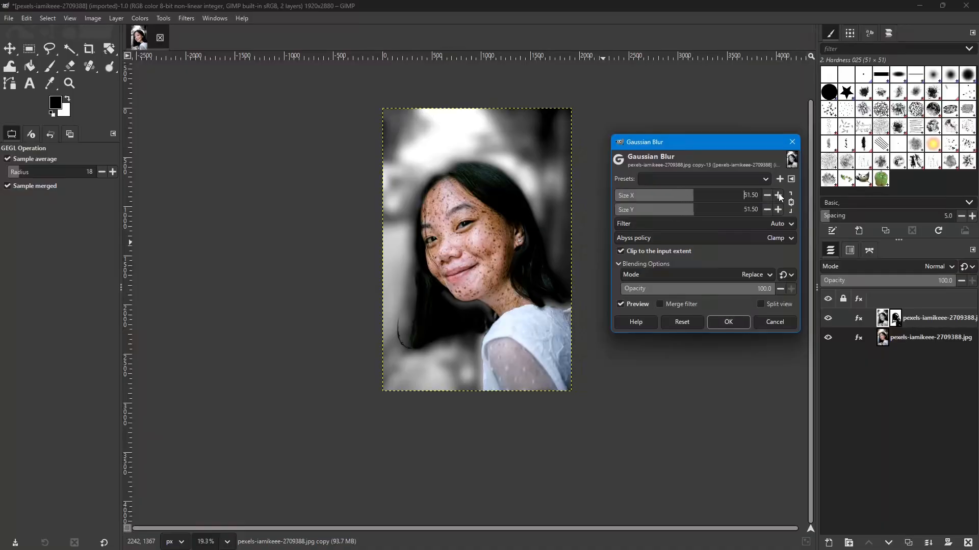
{"action": "left_click", "coordinate": [779, 196]}
{"action": "left_click", "coordinate": [778, 195]}
{"action": "left_click", "coordinate": [779, 196]}
{"action": "left_click", "coordinate": [779, 196]}
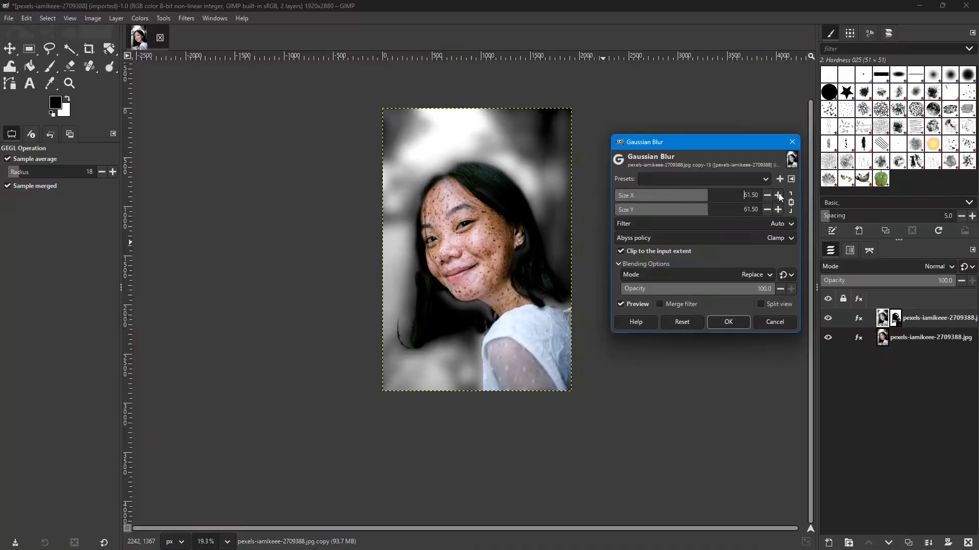
{"action": "left_click", "coordinate": [779, 195]}
{"action": "left_click", "coordinate": [779, 195]}
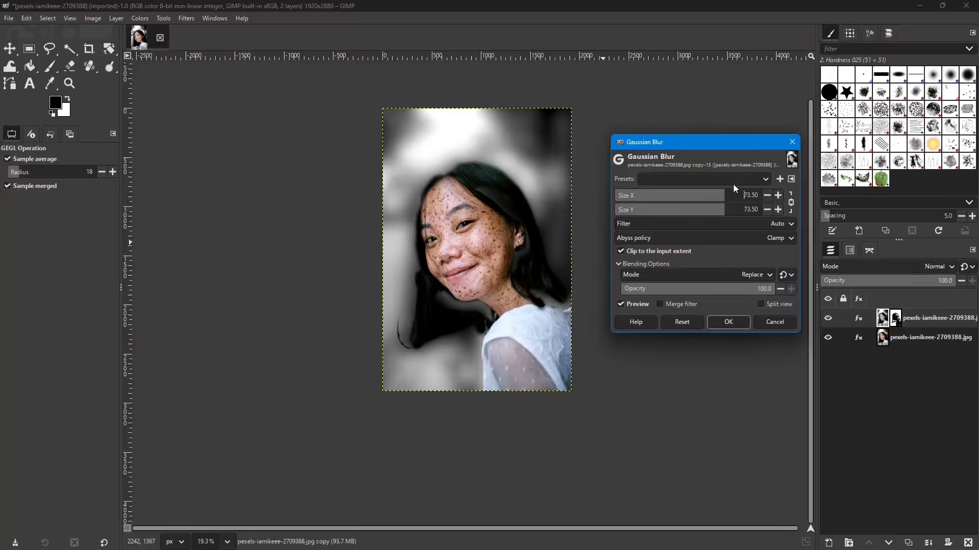
- Reduce the blur's Size X and Y to 36.50, inspect the loose hair strands up close, and cancel the Gaussian Blur
{"action": "left_click", "coordinate": [767, 196]}
{"action": "left_click", "coordinate": [767, 196]}
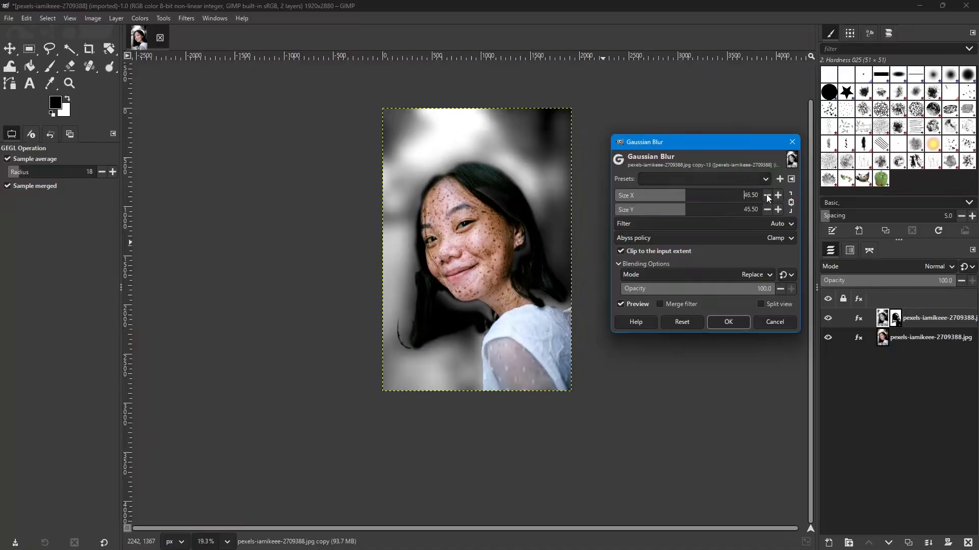
{"action": "left_click", "coordinate": [767, 195]}
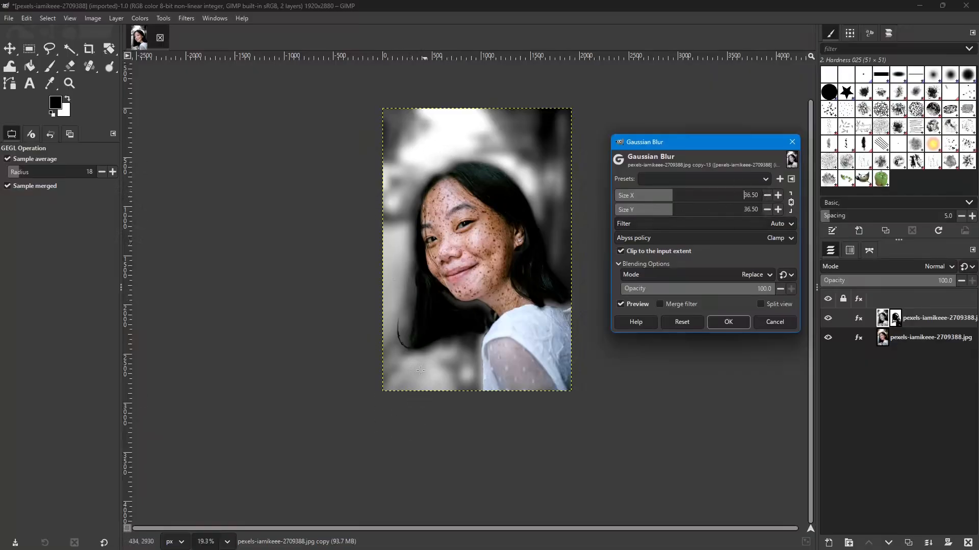
{"action": "scroll", "coordinate": [412, 363], "scroll_direction": "up", "scroll_amount": 8}
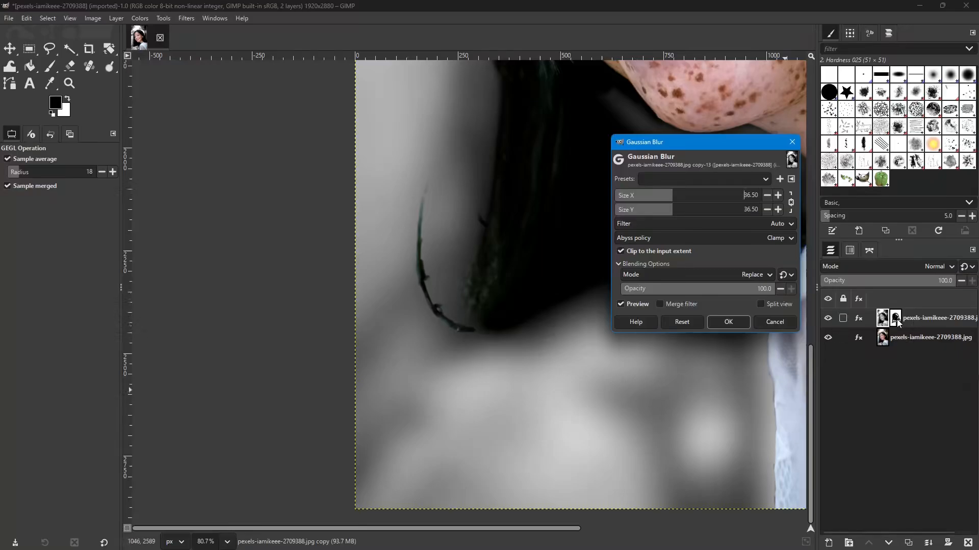
{"action": "scroll", "coordinate": [492, 300], "scroll_direction": "down", "scroll_amount": 5}
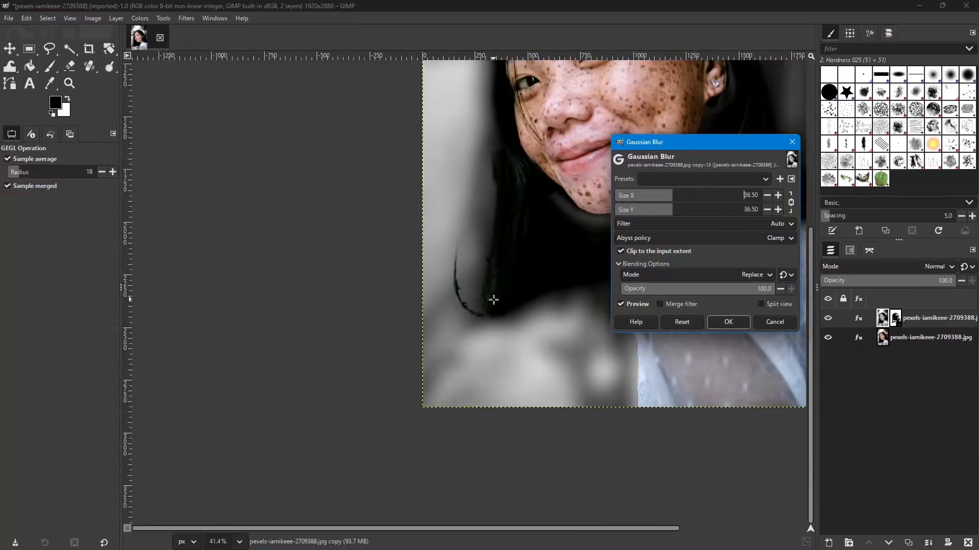
{"action": "scroll", "coordinate": [492, 299], "scroll_direction": "down", "scroll_amount": 2}
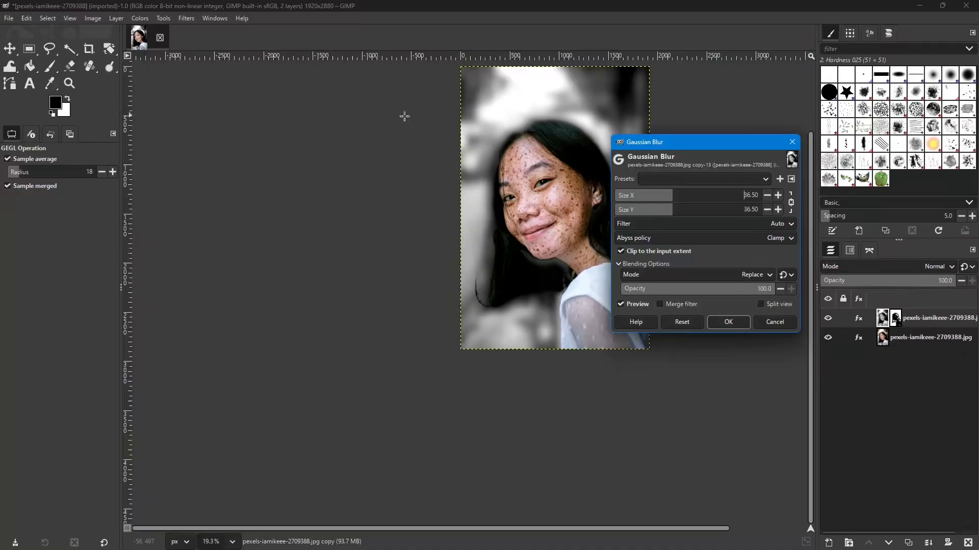
{"action": "left_click", "coordinate": [775, 323]}
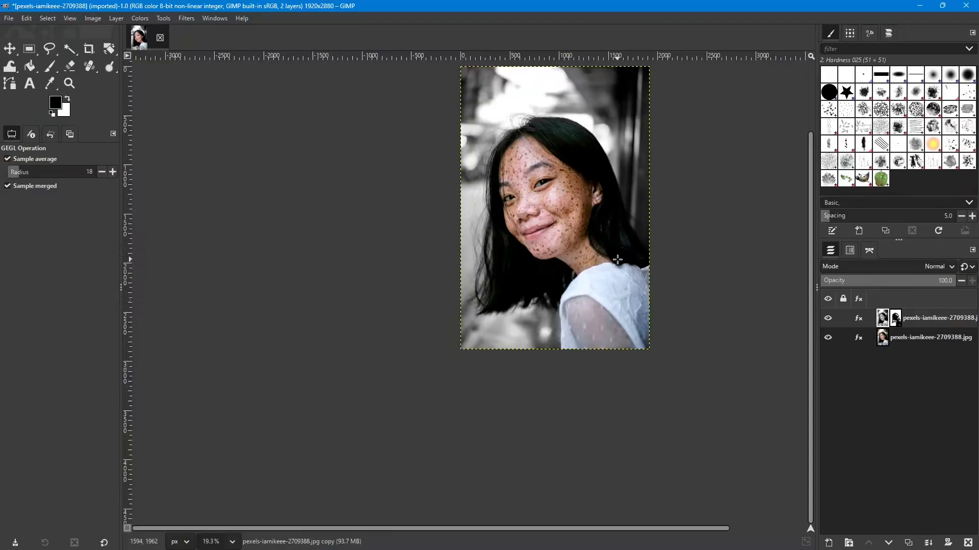
{"action": "scroll", "coordinate": [690, 300], "scroll_direction": "up", "scroll_amount": 3}
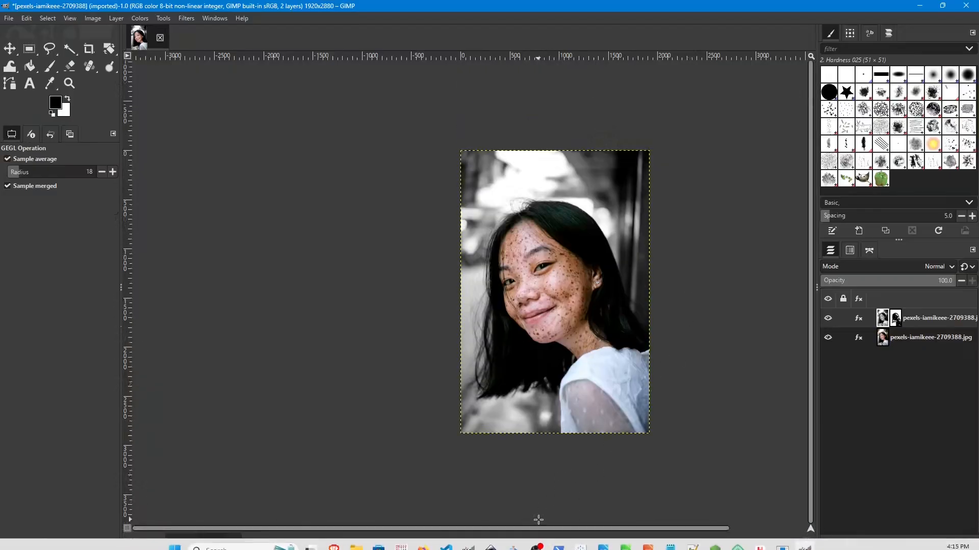
{"action": "scroll", "coordinate": [569, 529], "scroll_direction": "right", "scroll_amount": 3}
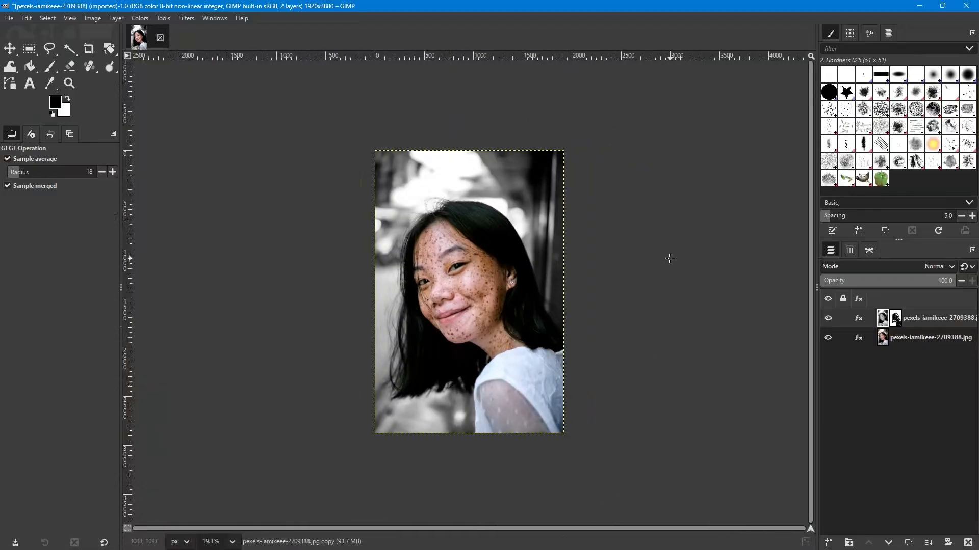